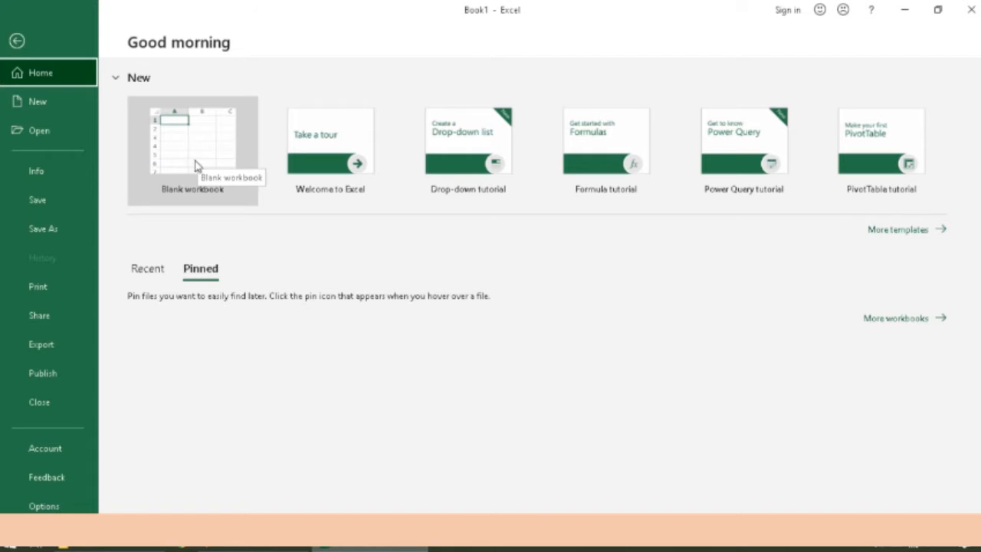
Create a new blank workbook
click(192, 159)
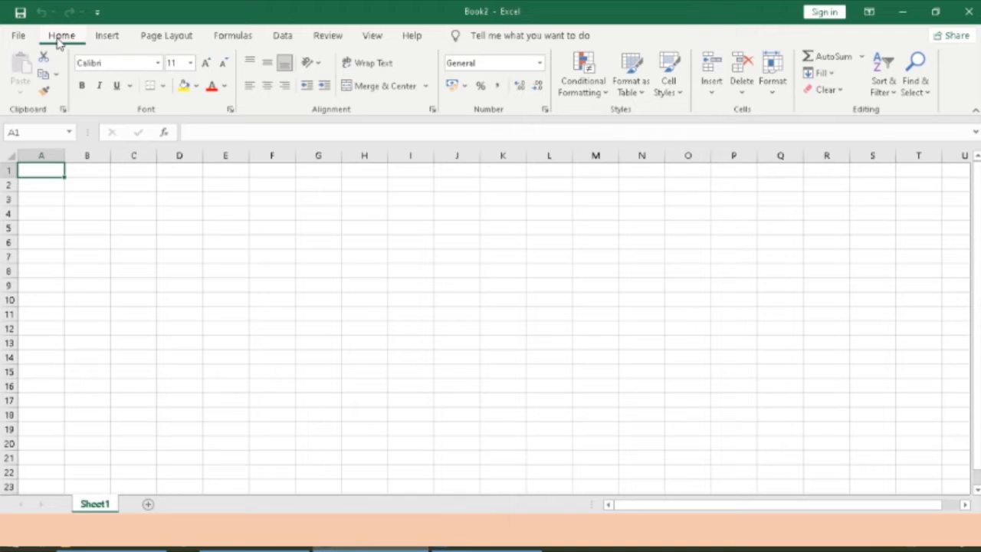
Look through the available insert, page layout, formula, data, review and view commands
click(107, 38)
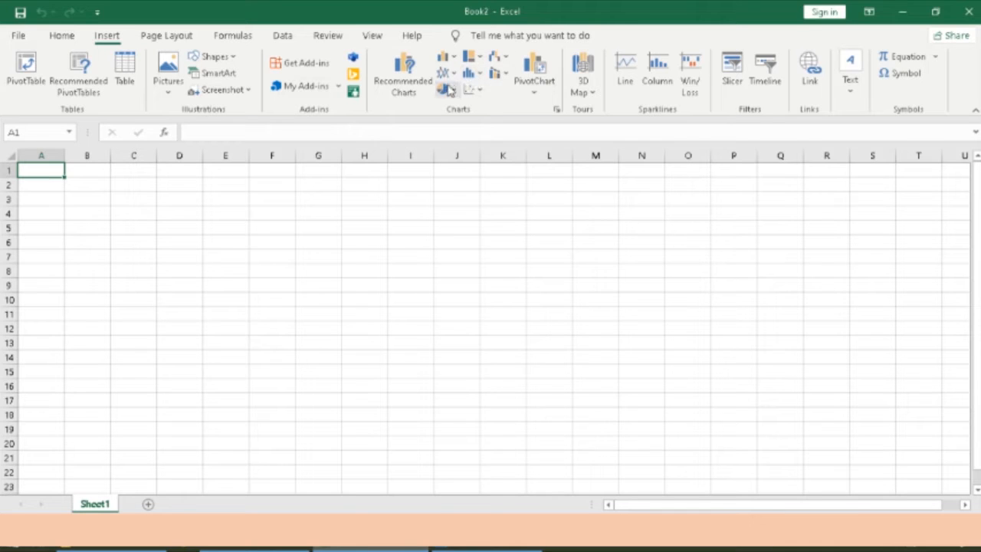
click(181, 39)
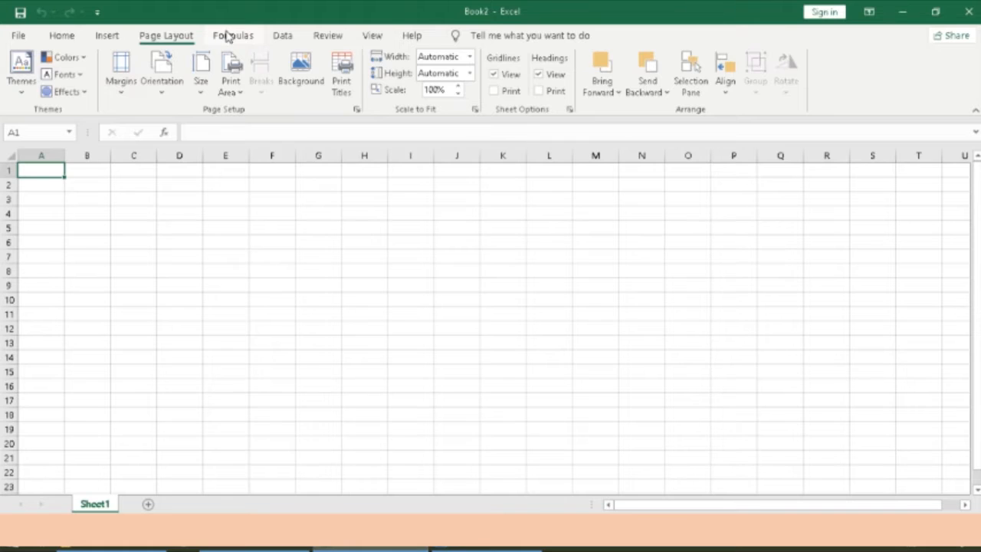
click(227, 36)
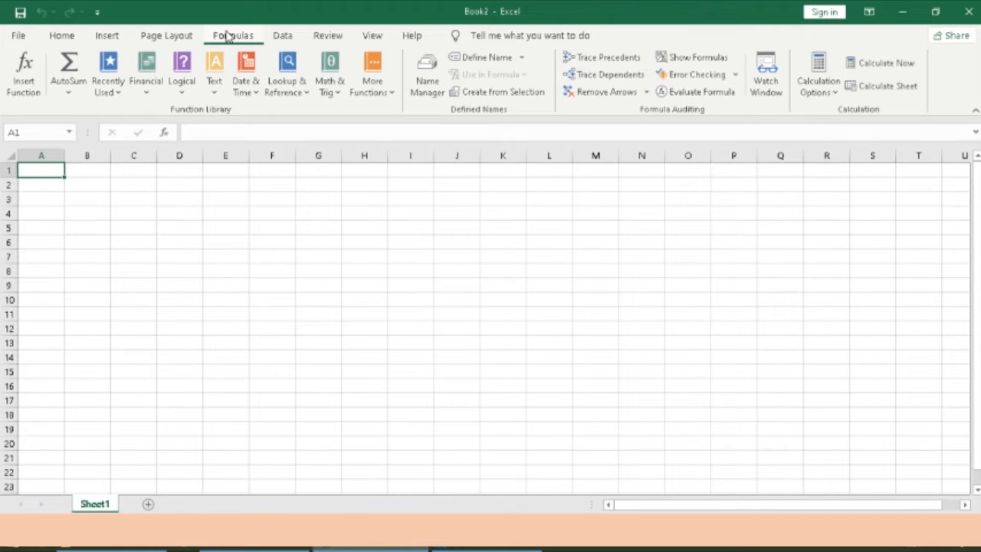
click(283, 37)
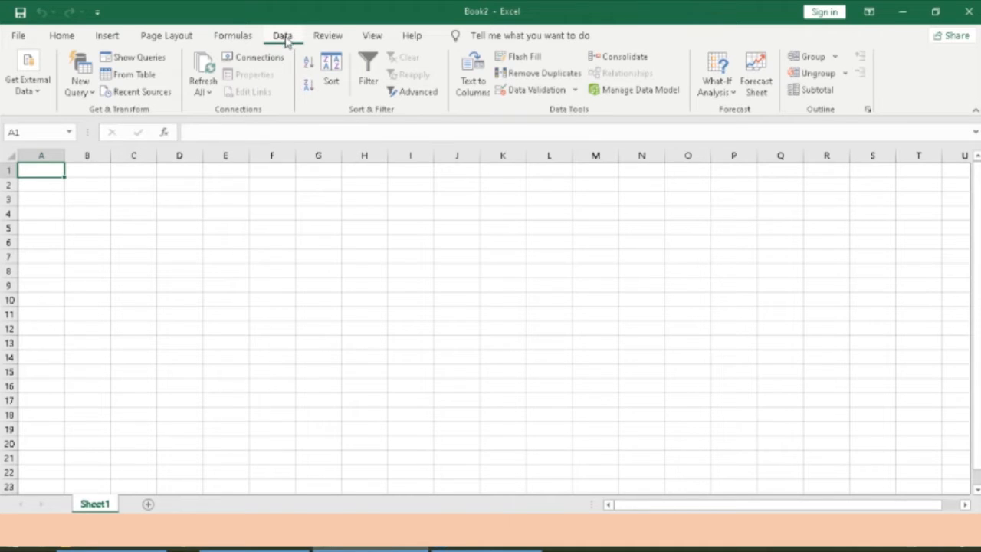
click(327, 36)
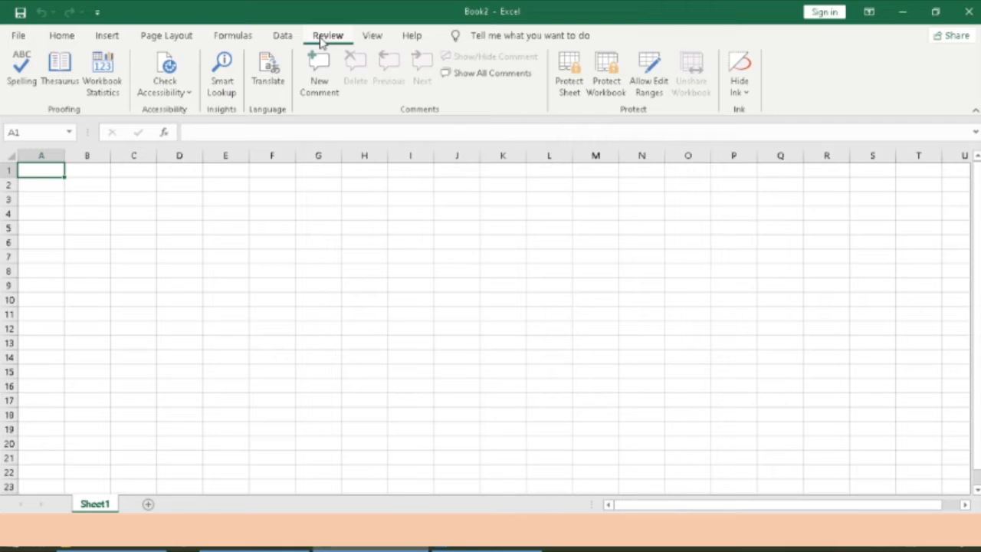
click(373, 37)
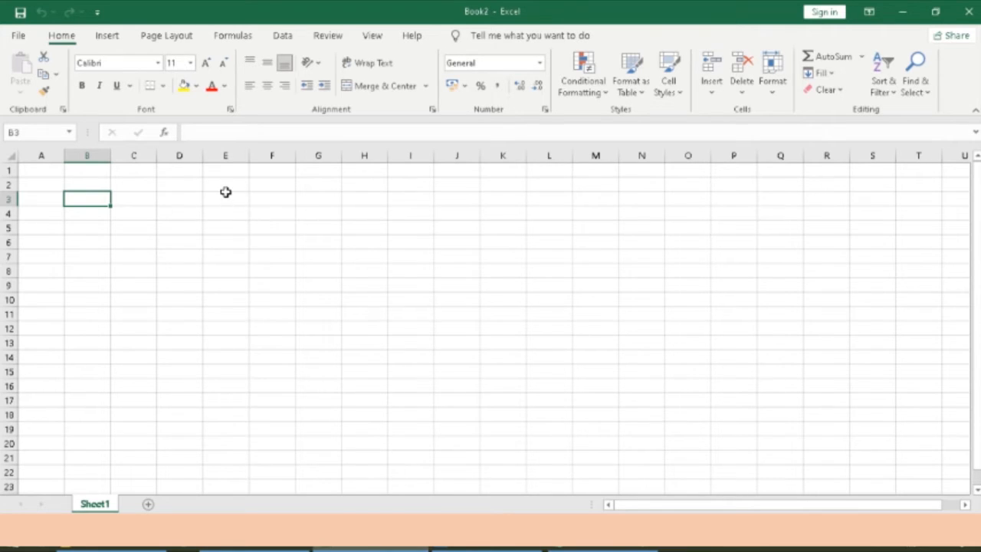
Examine the worksheet grid by selecting columns A to E, rows 1 and 23, and several single cells
click(49, 154)
click(84, 156)
click(135, 156)
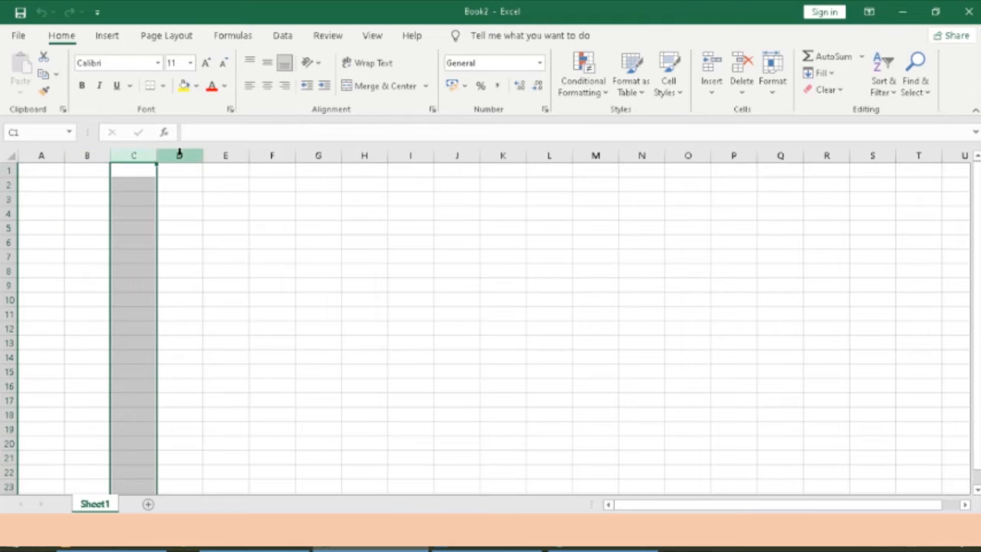
click(180, 155)
click(222, 155)
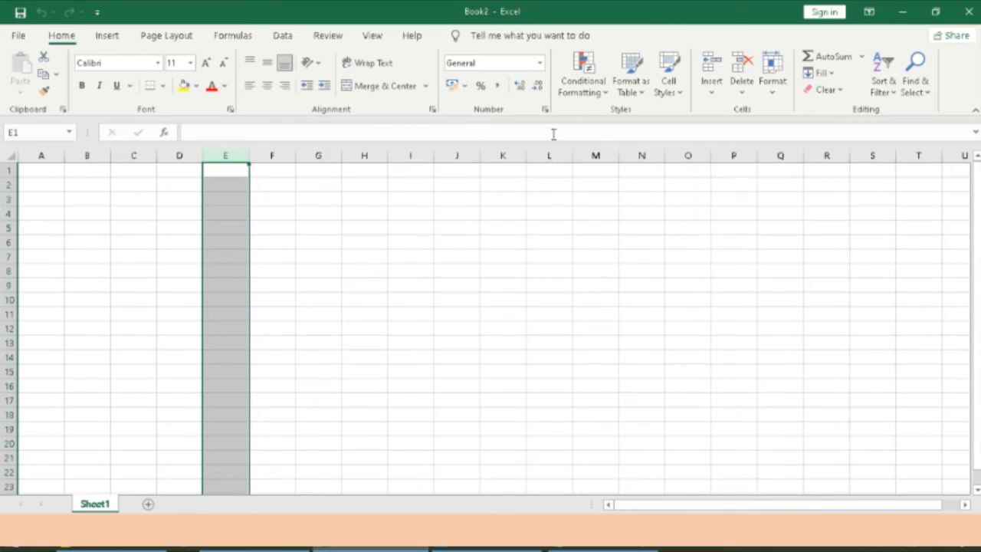
click(351, 232)
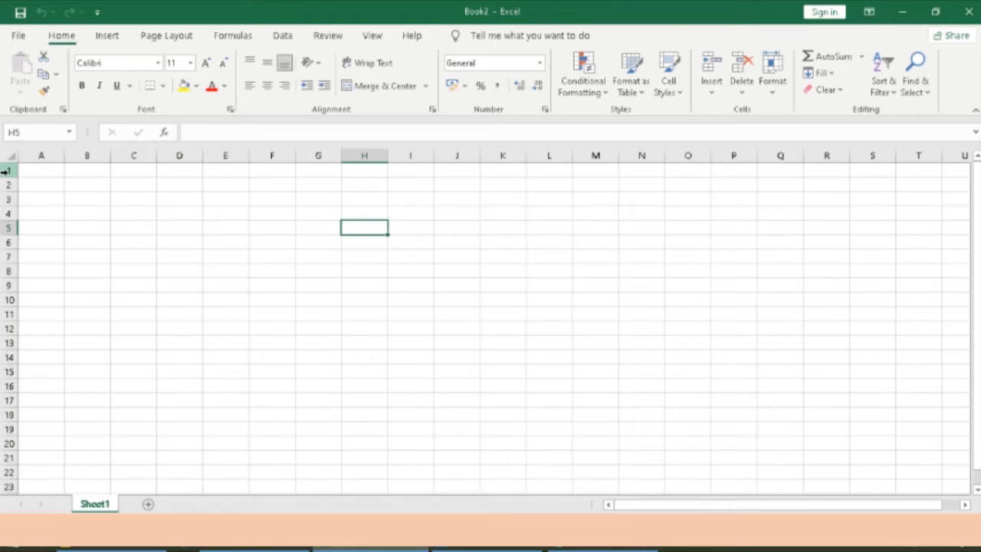
click(6, 170)
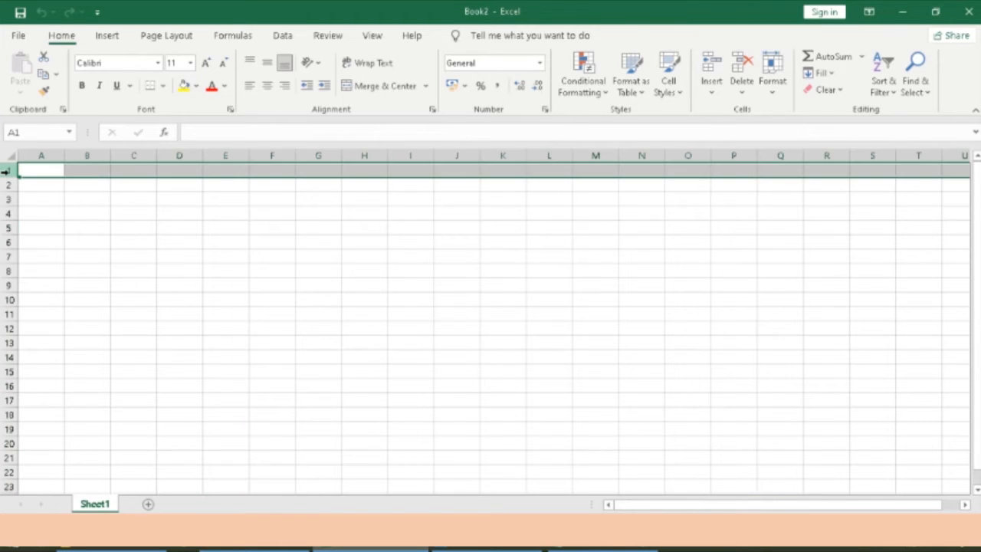
click(8, 486)
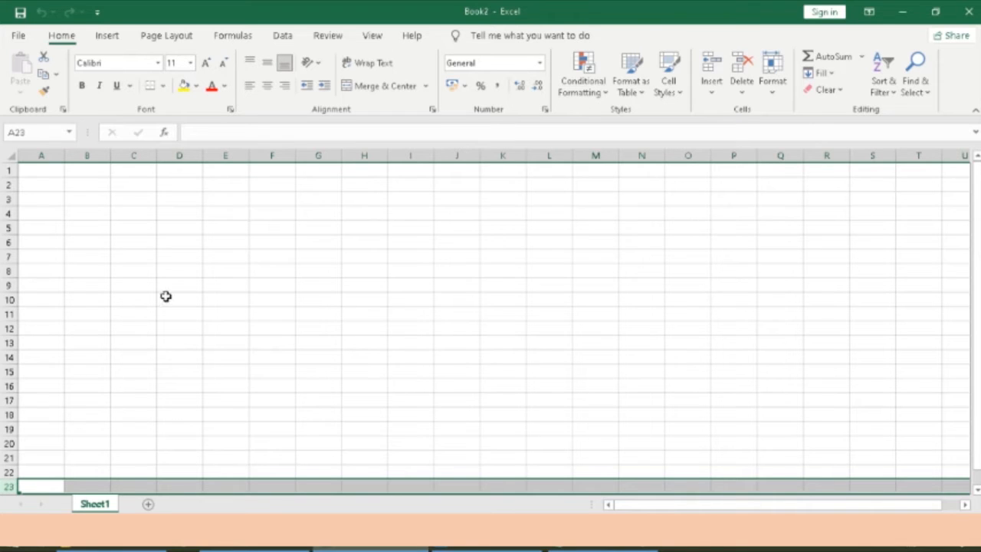
click(277, 232)
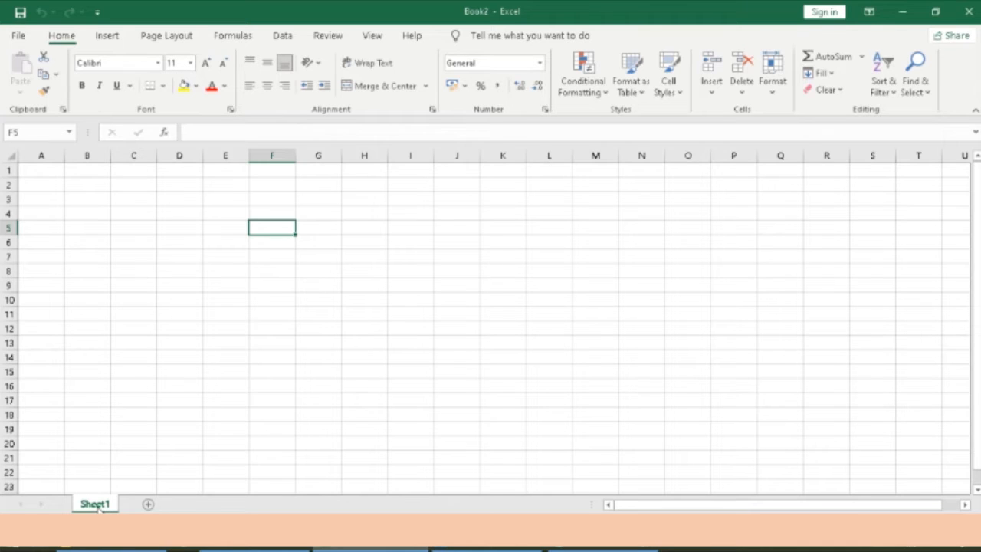
click(166, 291)
click(93, 196)
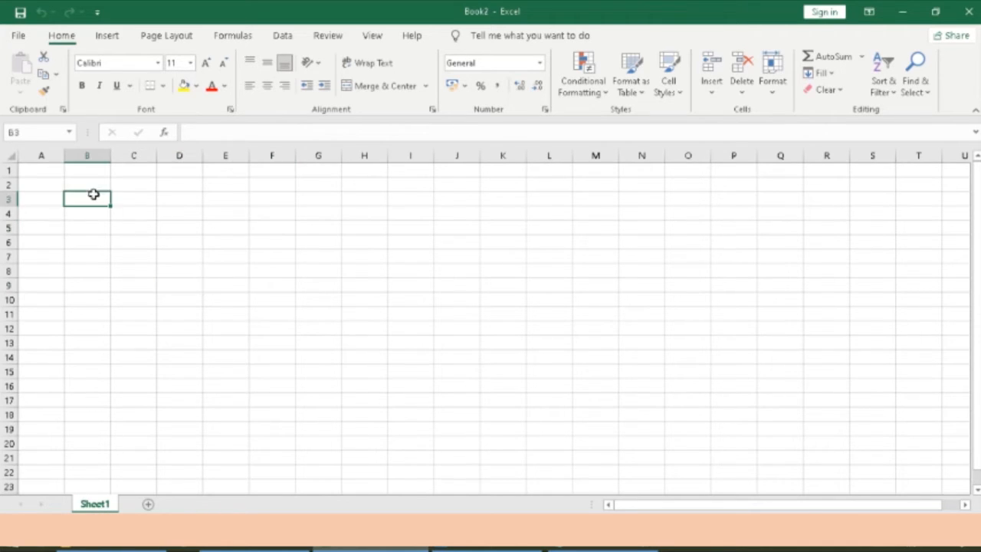
Add a second worksheet, switch back and forth between the two sheets, and return to Sheet1
click(149, 505)
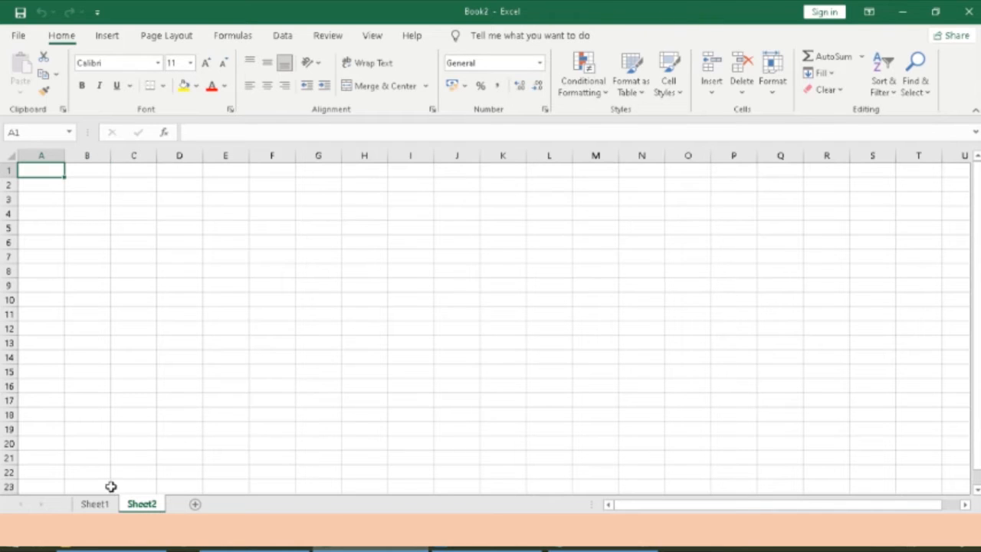
click(100, 507)
click(142, 505)
click(98, 505)
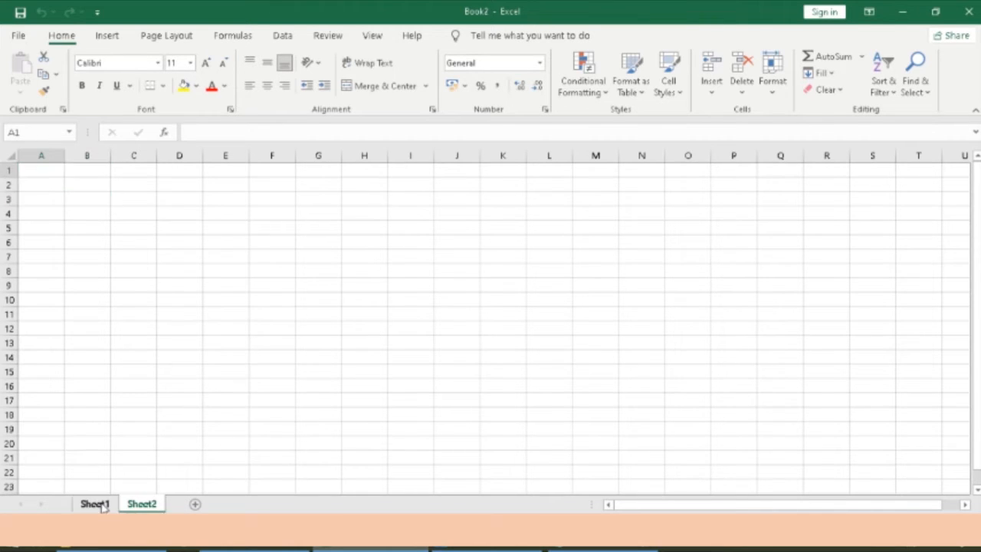
click(144, 505)
click(96, 506)
click(146, 504)
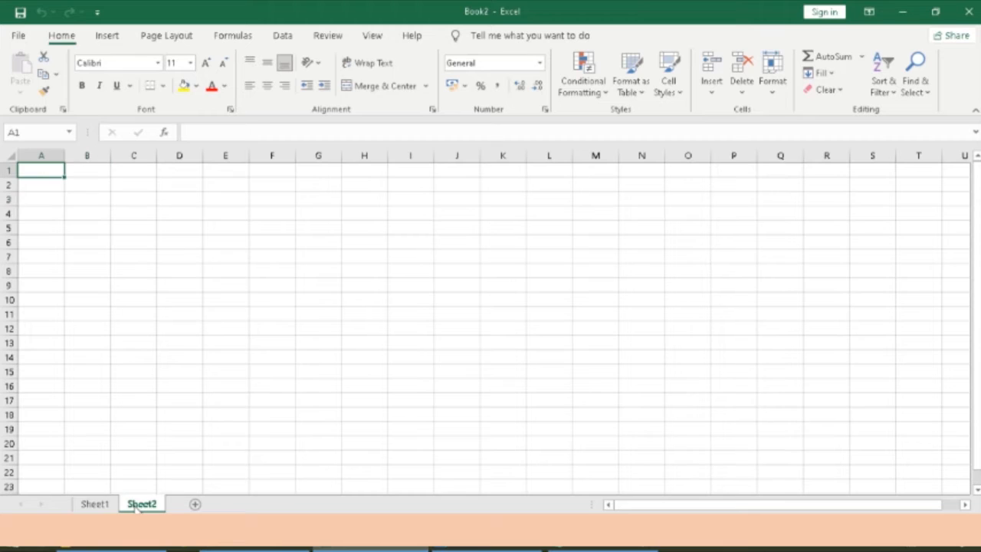
click(95, 504)
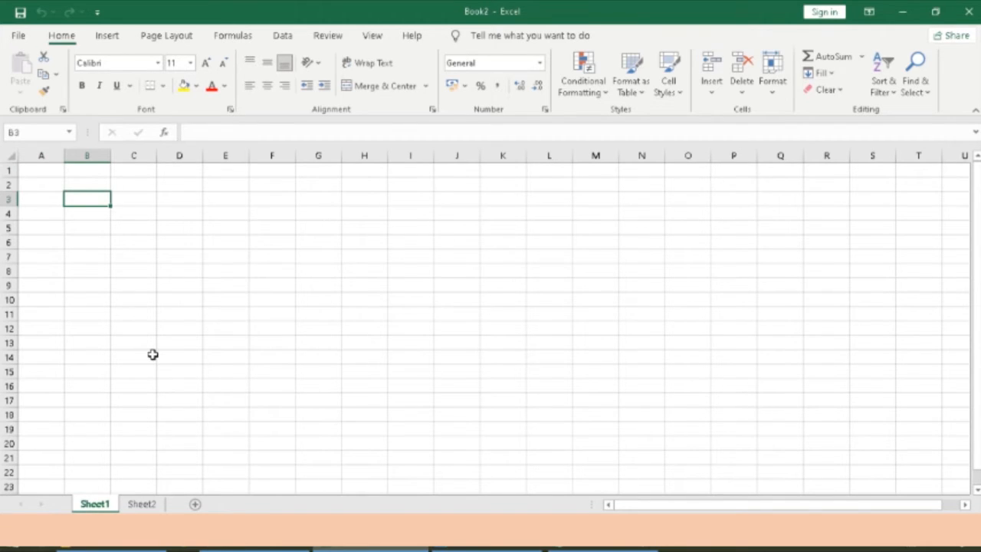
click(43, 131)
click(116, 247)
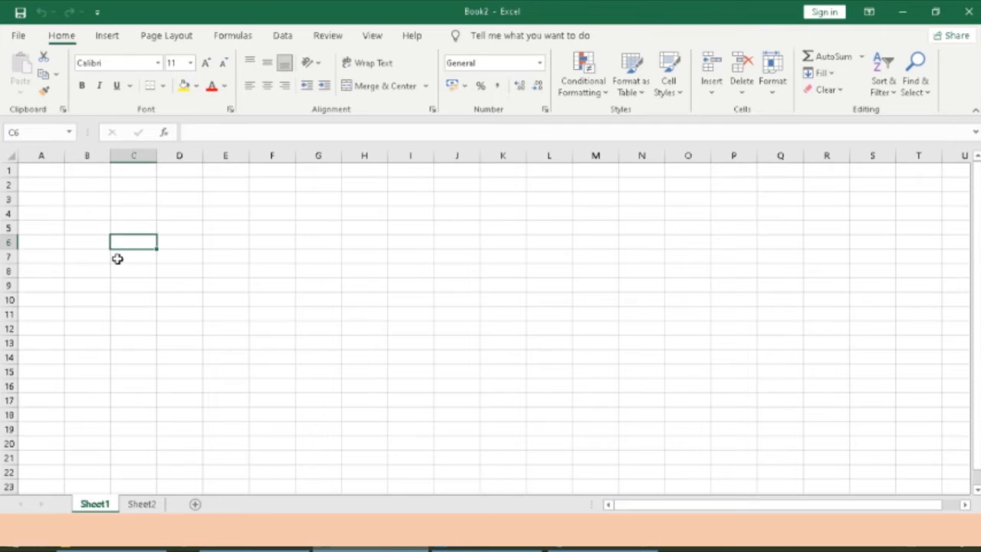
click(230, 229)
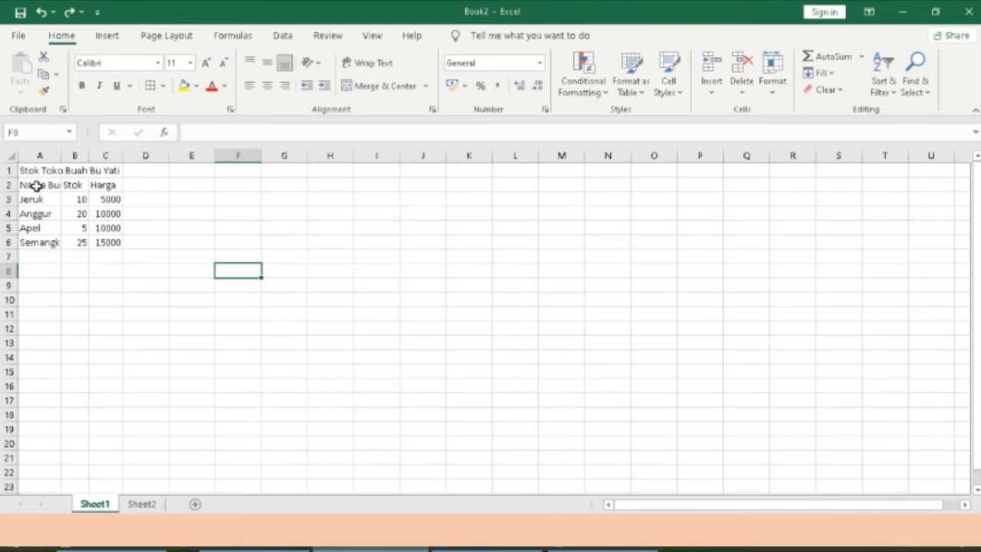
Widen columns A, B and C so the fruit names and headings of the stock table fit
drag(36, 186, 45, 243)
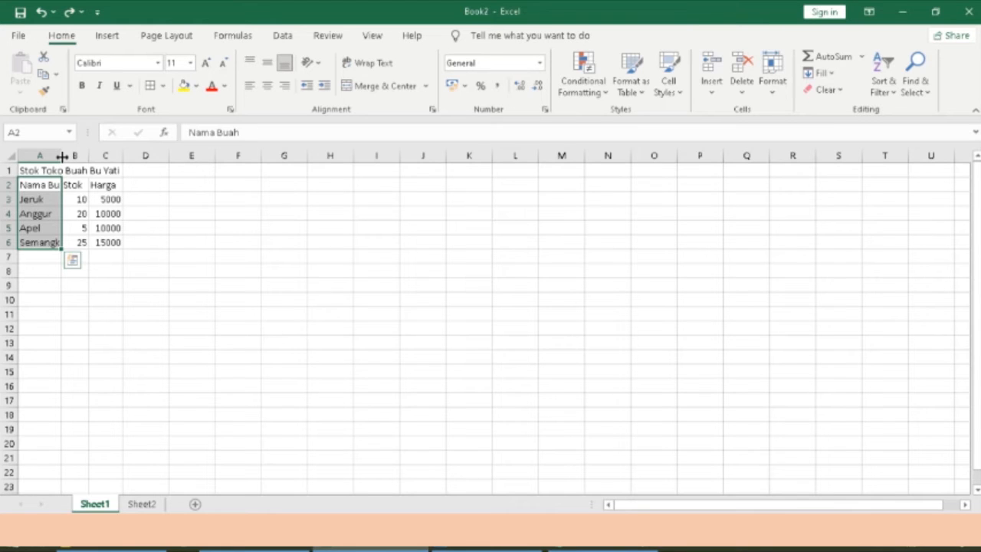
drag(62, 155, 219, 159)
drag(284, 191, 287, 201)
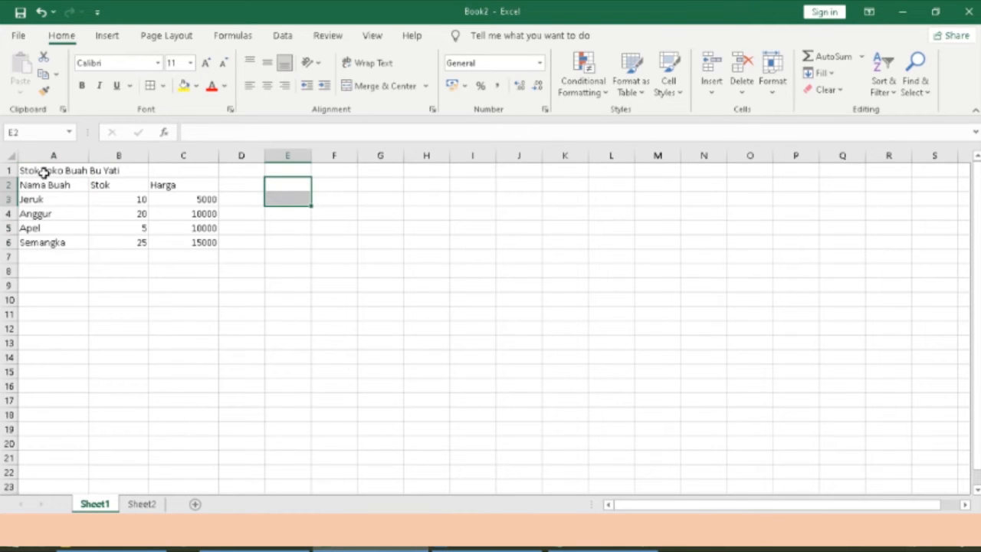
Fill the fruit stock table in A1:C6 with the standard orange color
drag(44, 172, 178, 237)
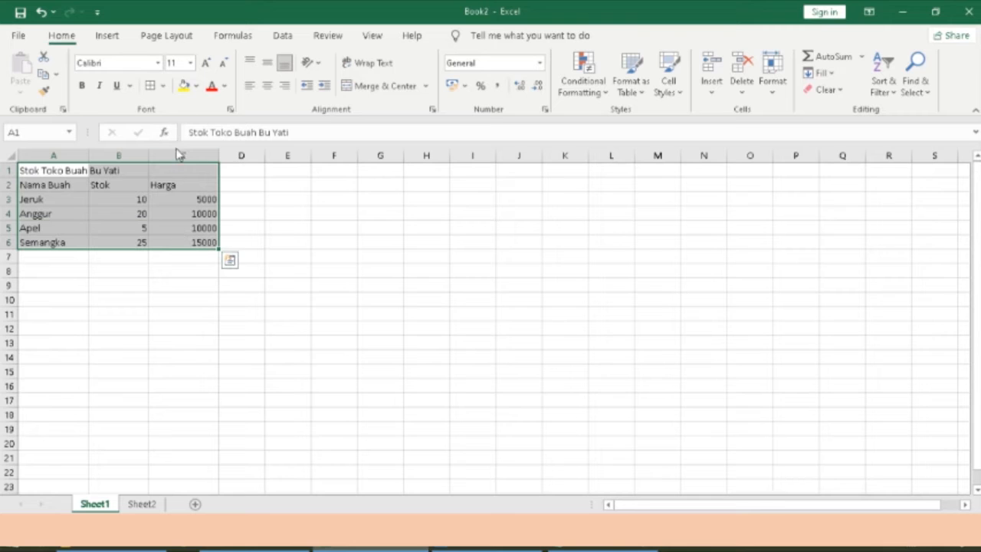
click(197, 86)
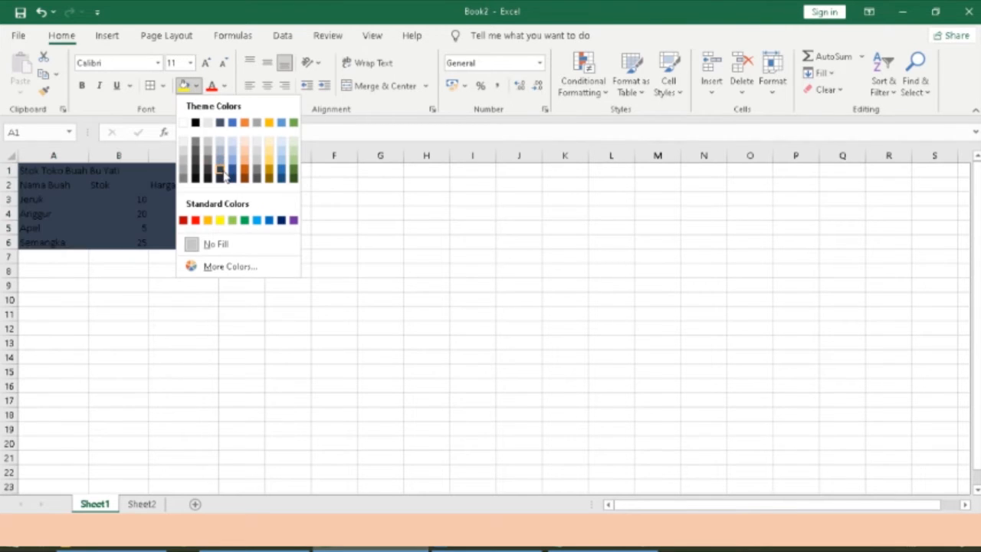
click(207, 220)
click(213, 214)
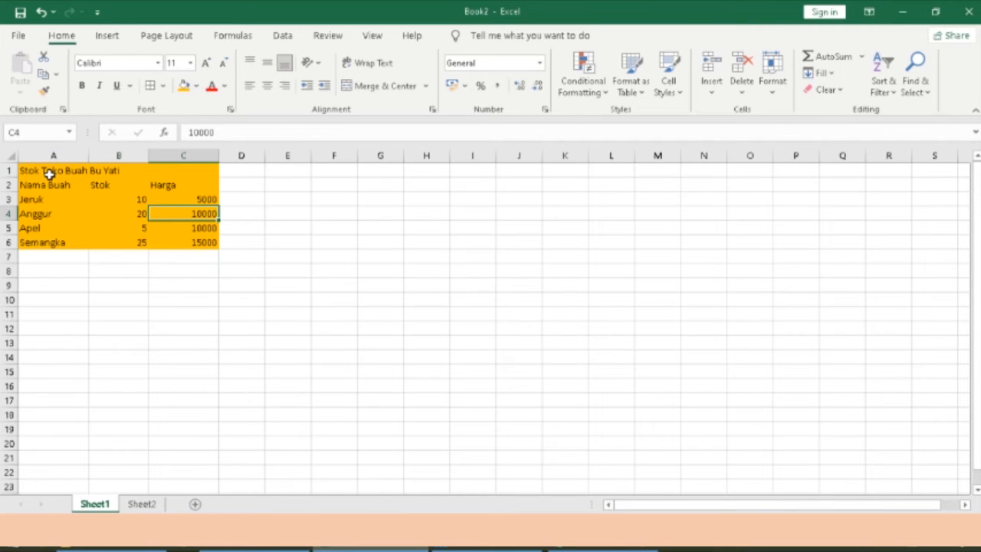
Apply All Borders to the fruit stock table in A1:C6
drag(48, 170, 172, 240)
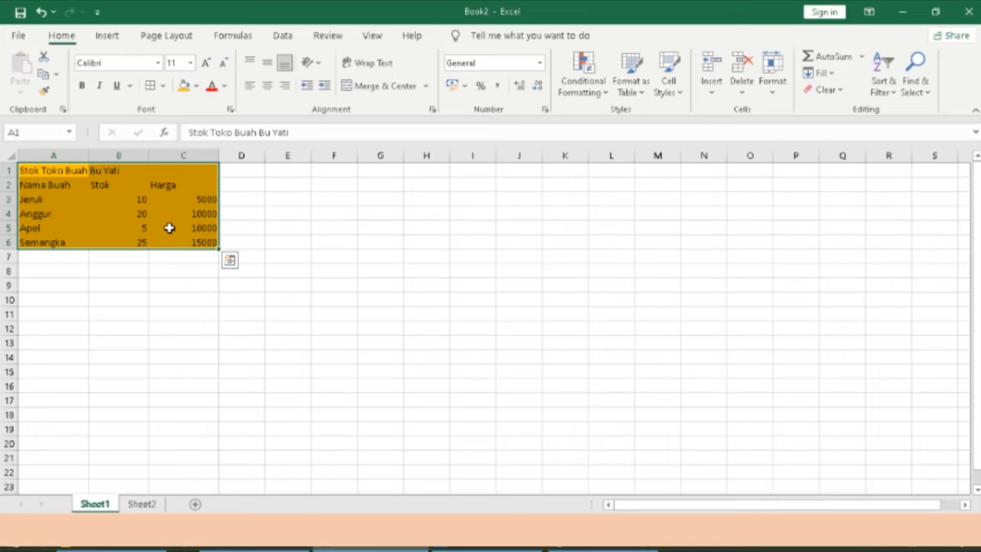
click(163, 86)
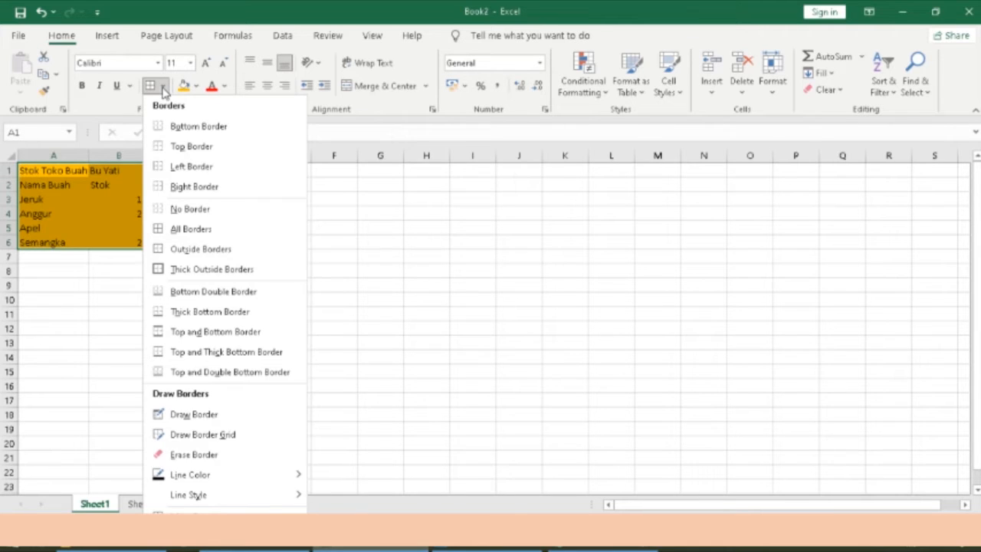
click(190, 230)
click(238, 199)
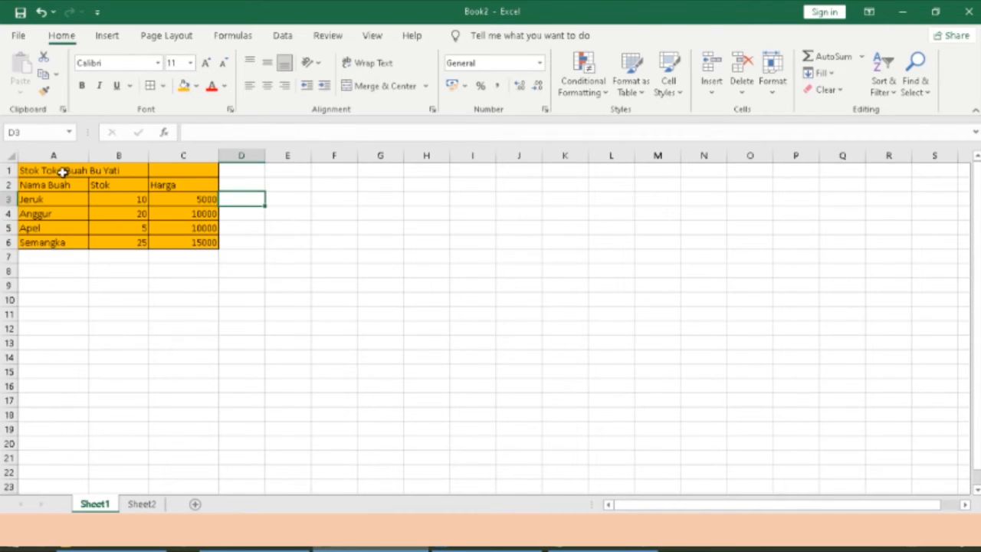
Merge and center the stock table's title across A1:C1
drag(61, 169, 166, 167)
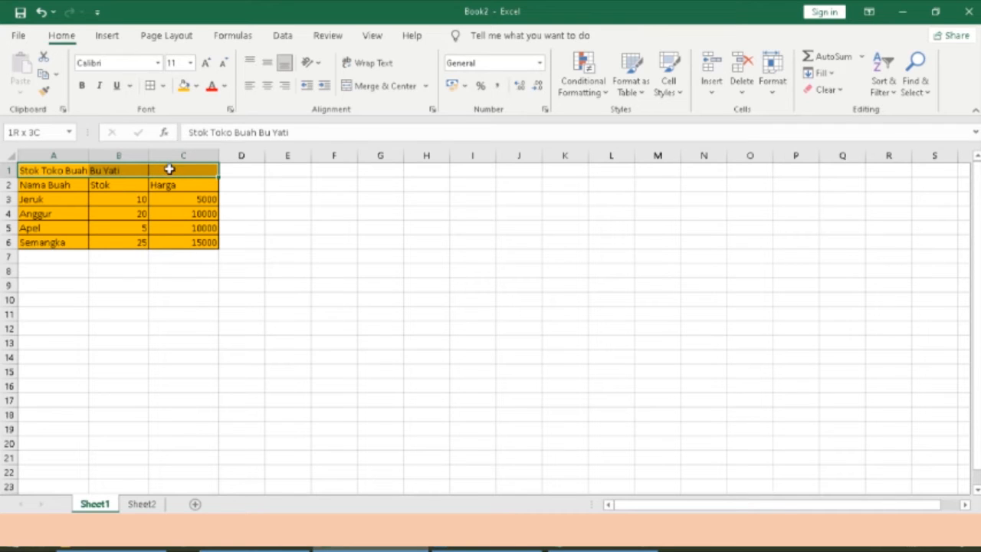
click(234, 184)
drag(70, 169, 162, 164)
click(385, 86)
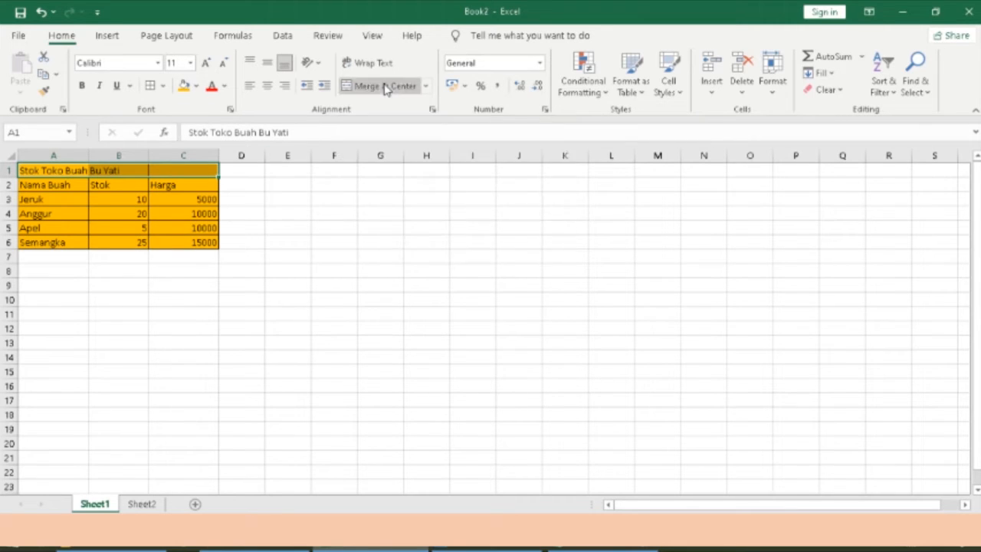
click(275, 211)
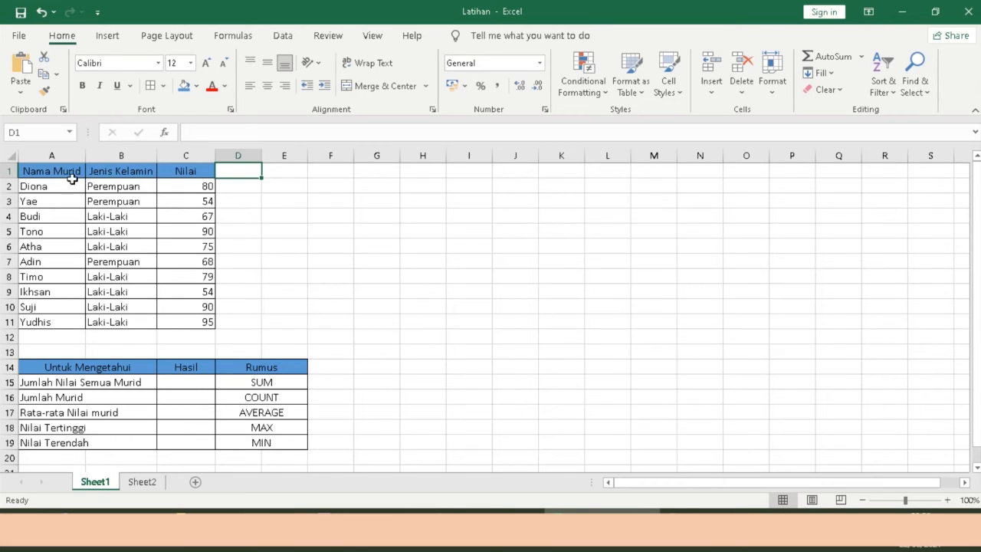
drag(60, 172, 191, 317)
click(278, 222)
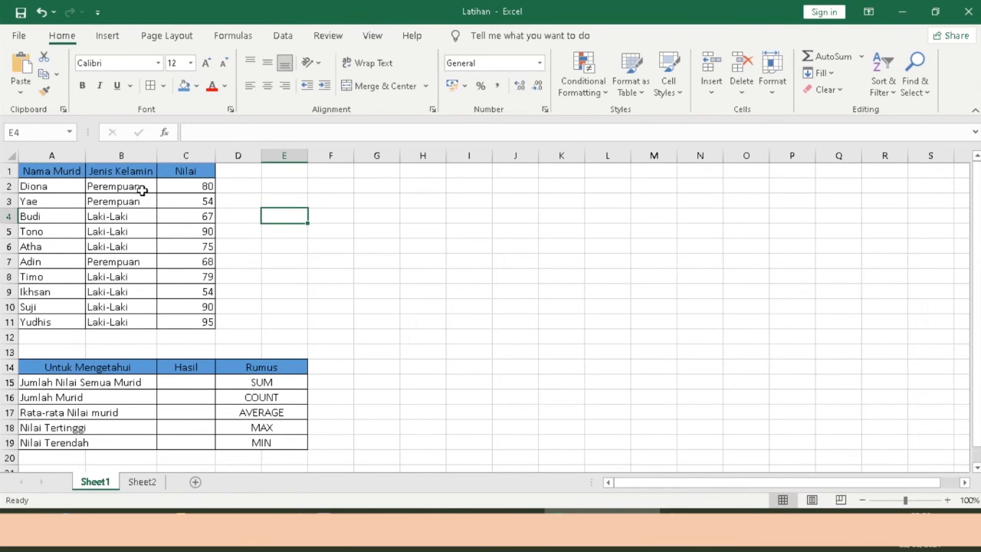
click(283, 324)
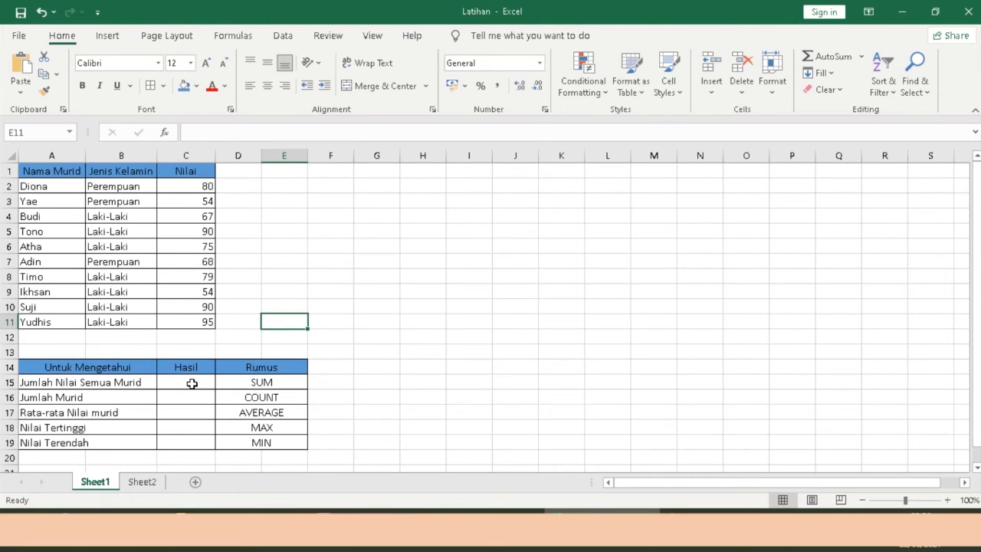
Calculate the total of all student scores in C15 with the formula =SUM(C2:C11)
click(191, 384)
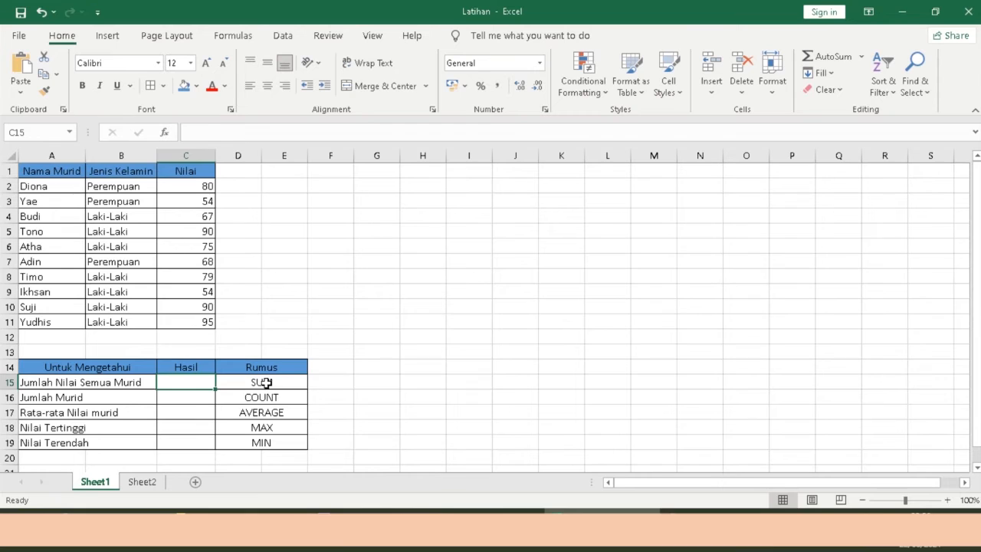
click(264, 382)
click(188, 384)
text(=)
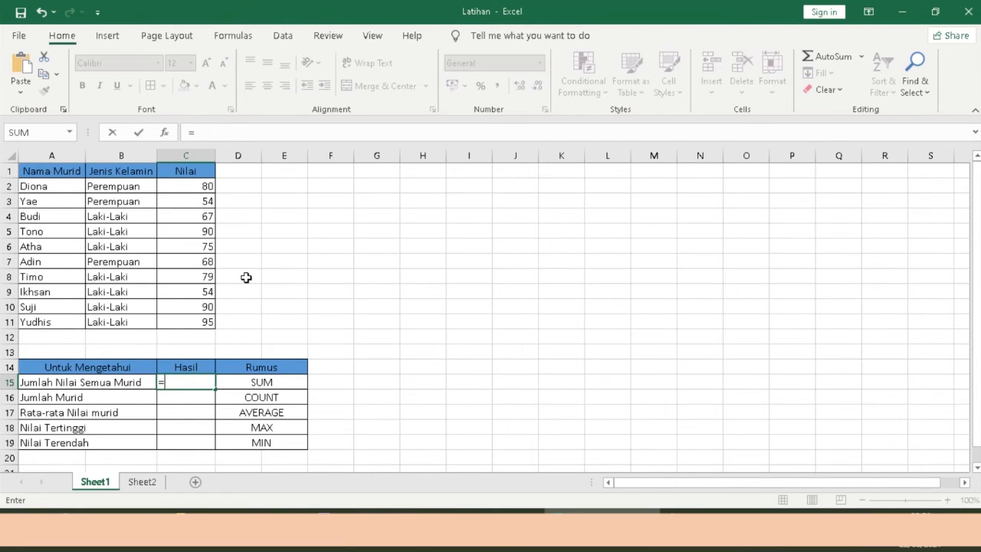
text(s)
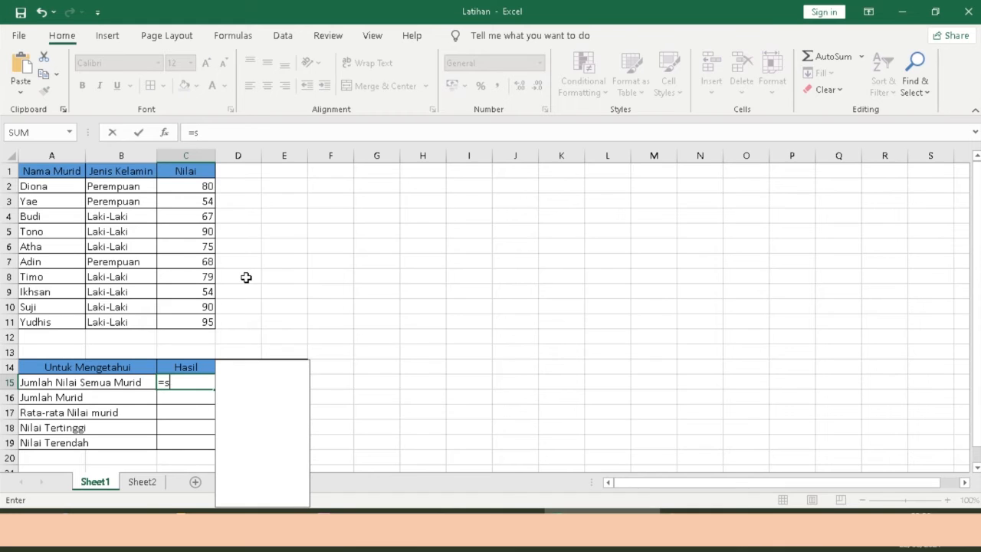
text(um)
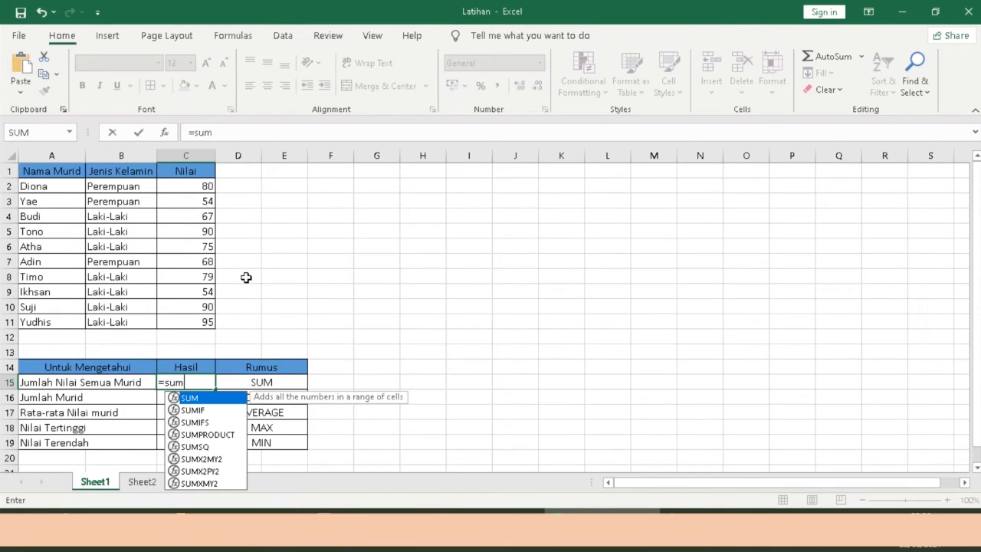
text(()
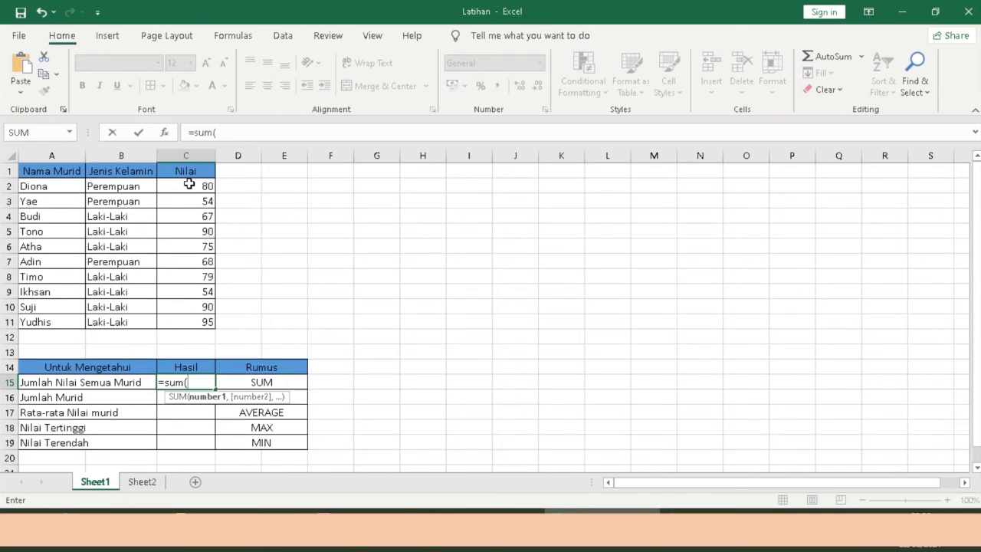
drag(189, 185, 198, 322)
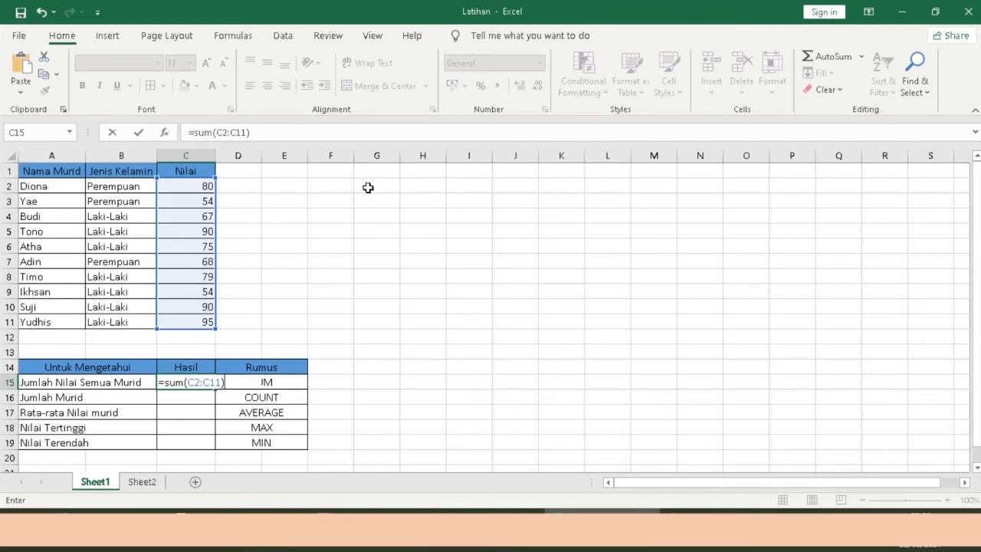
key(Return)
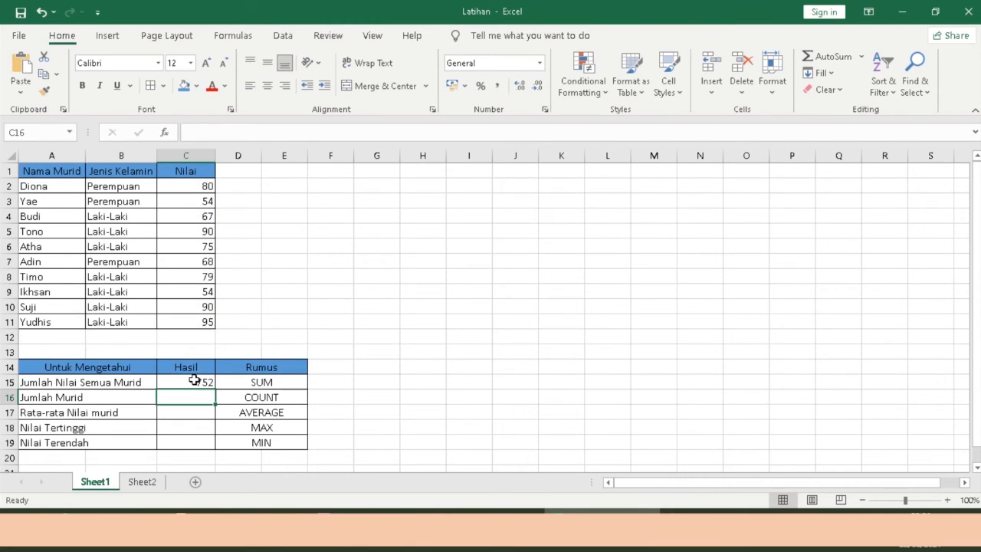
click(193, 380)
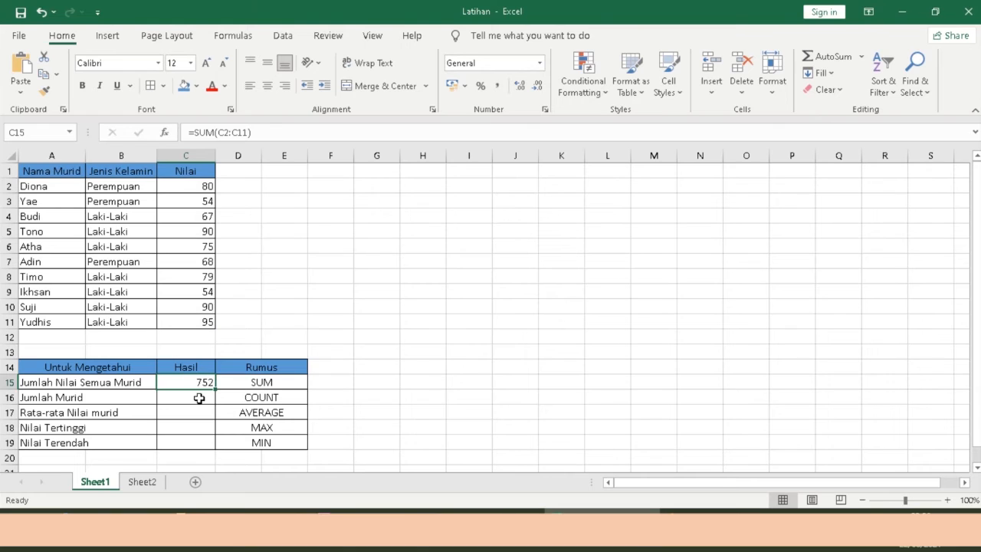
Count the students in C16 (Jumlah Murid) with the formula =COUNT(C2:C11)
click(199, 397)
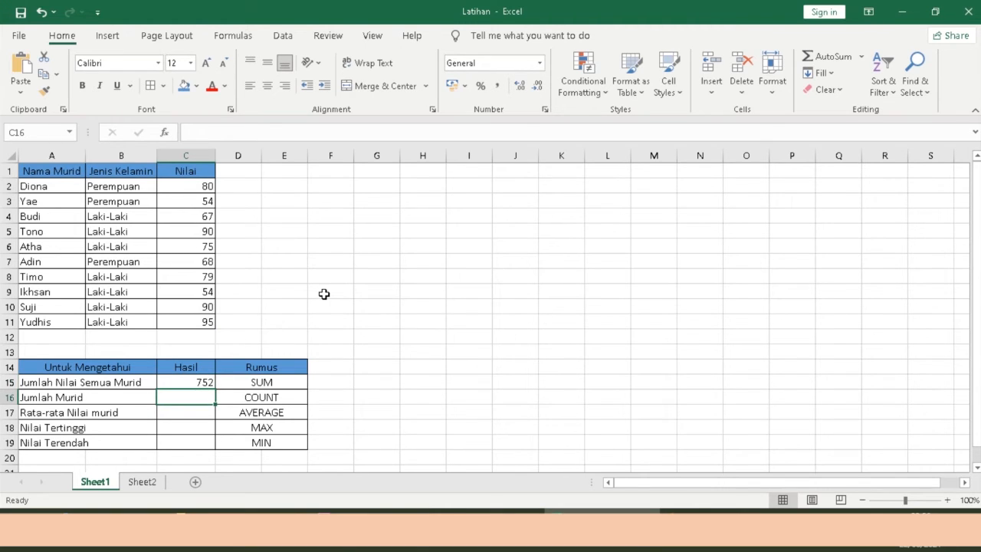
text(=count)
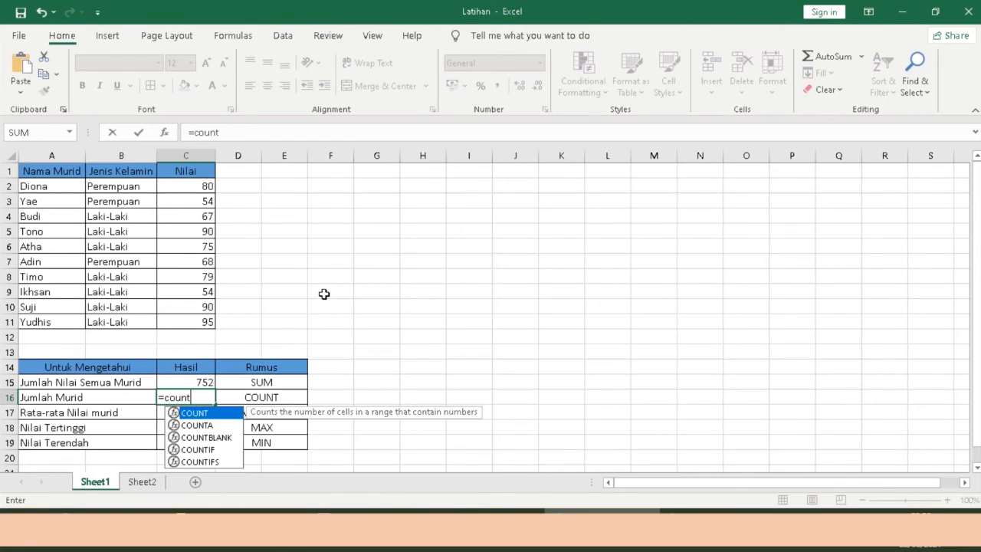
text(()
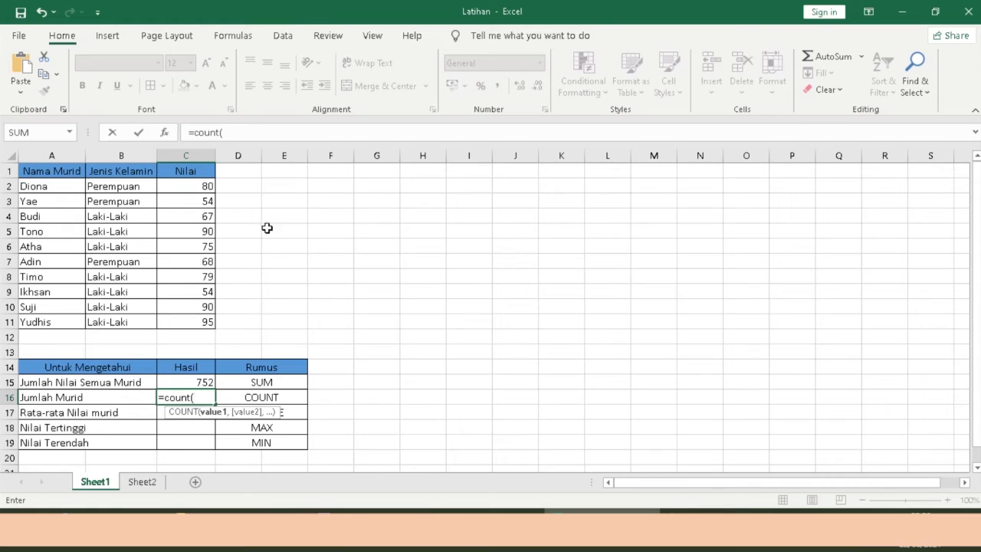
drag(201, 187, 199, 322)
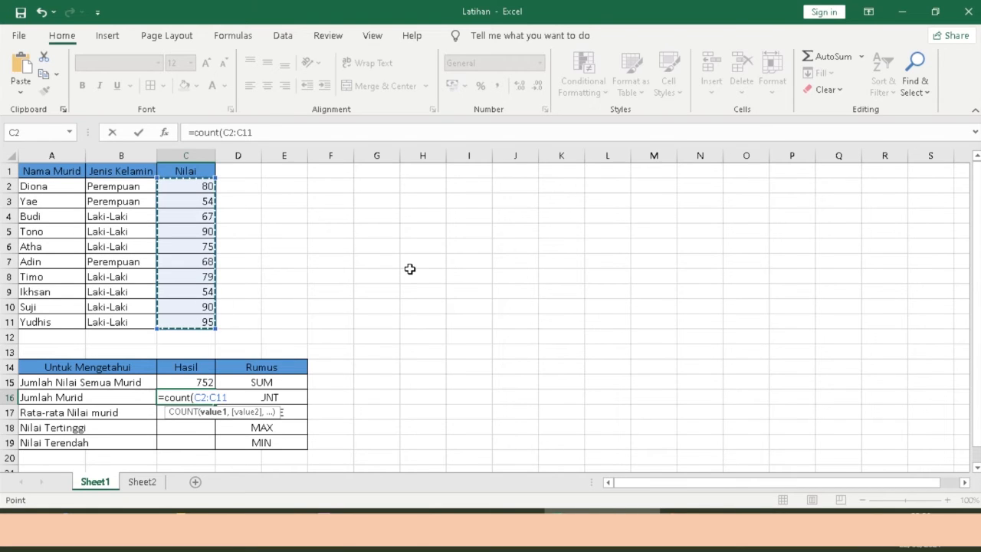
text())
key(Return)
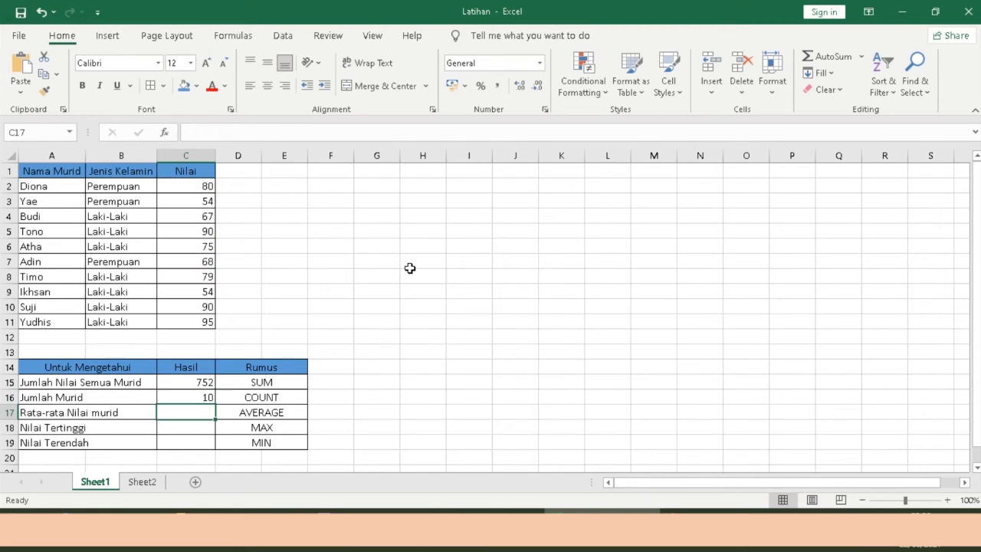
click(205, 395)
drag(196, 188, 201, 325)
Calculate the average student score in C17 with the formula =AVERAGE(C2:C11)
click(199, 412)
text(=average)
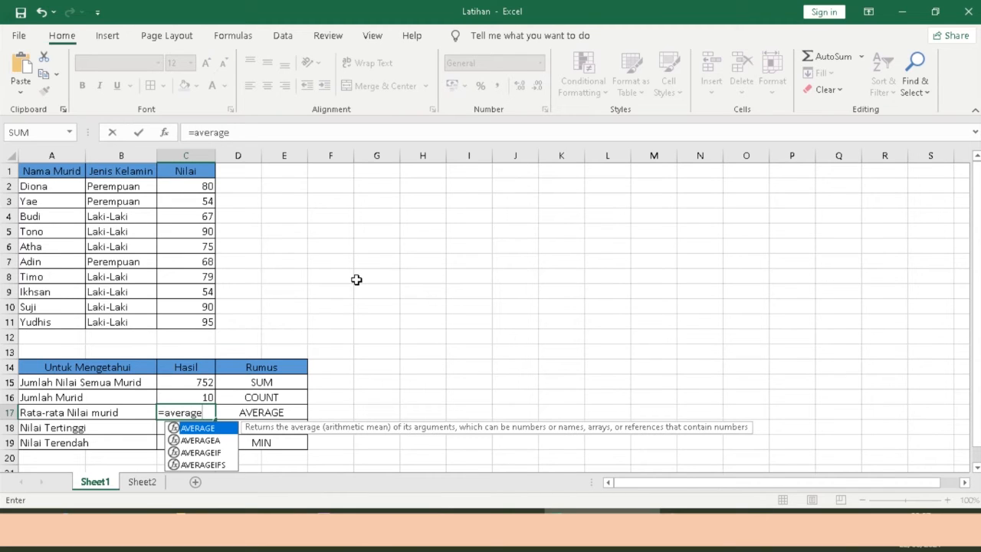
text(()
drag(201, 191, 208, 325)
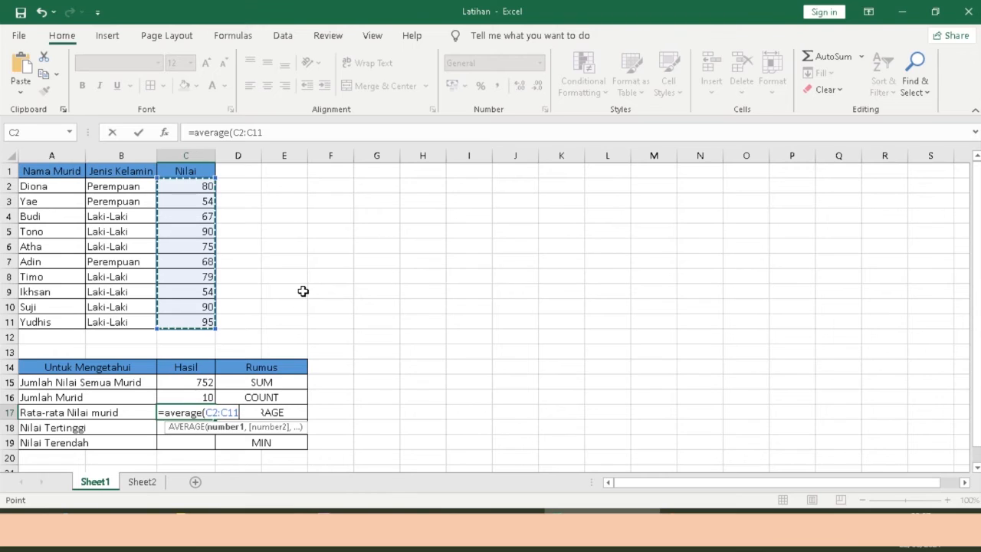
text())
key(Return)
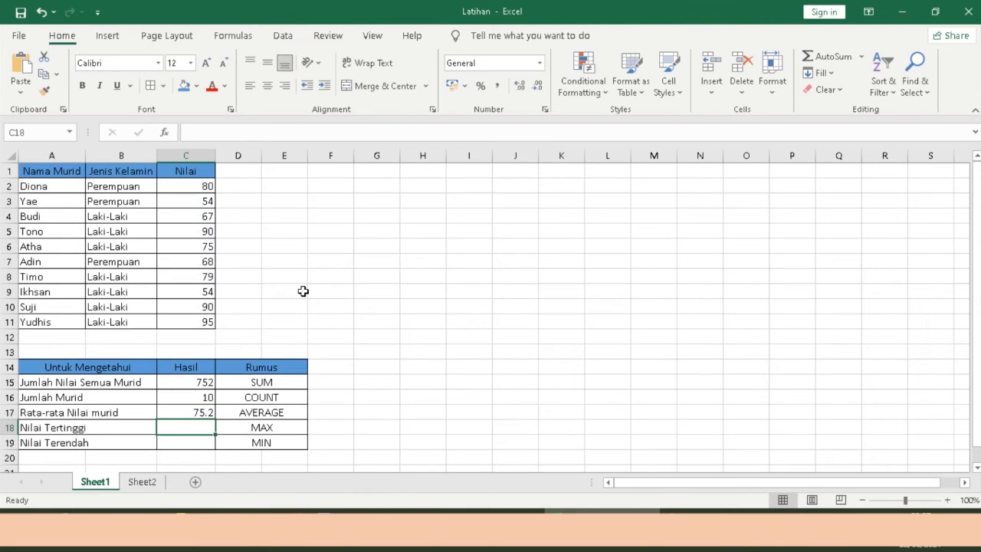
click(196, 410)
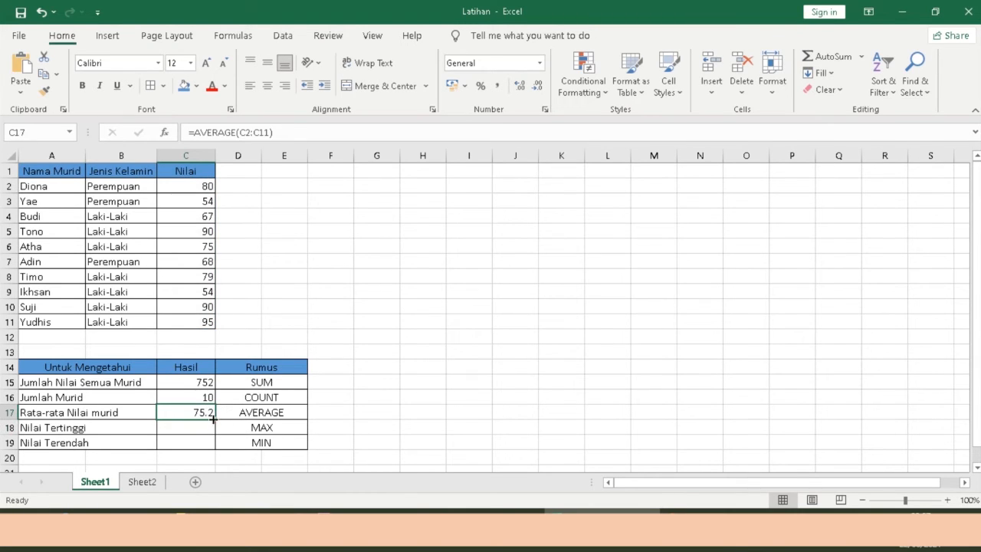
Find the highest score in C18 (Nilai Tertinggi) with the formula =MAX(C2:C11)
click(194, 427)
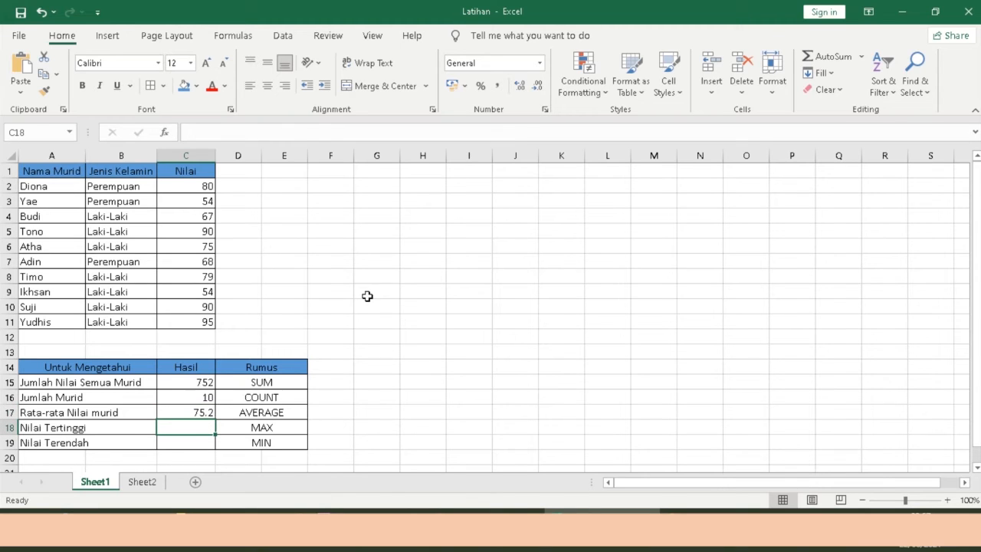
text(=)
text((max)
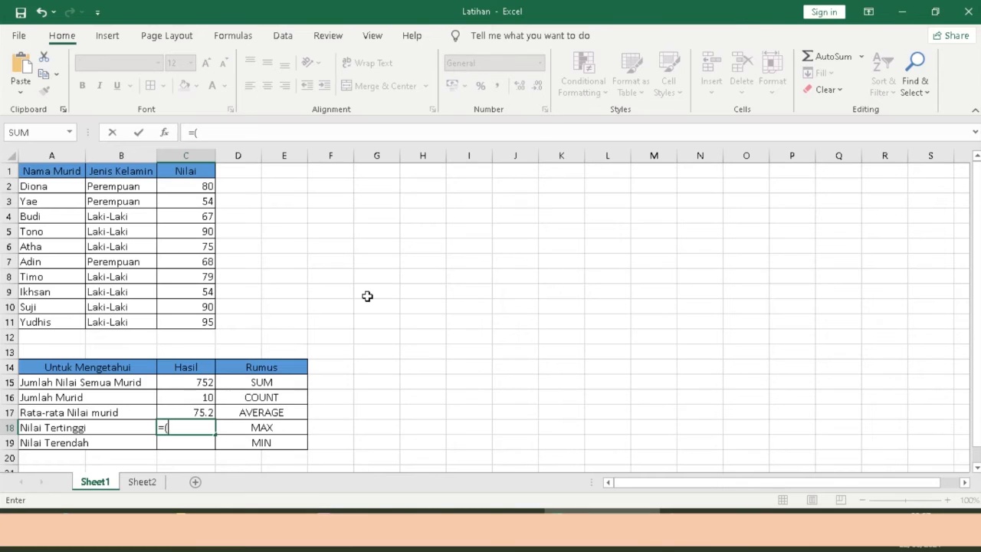
key(BackSpace)
key(BackSpace)
text(max)
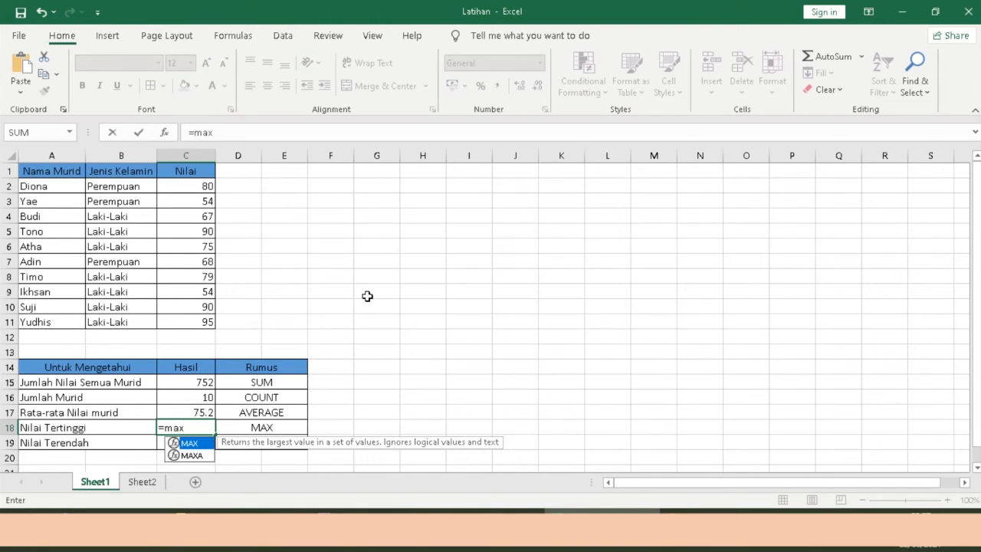
text(()
drag(186, 183, 203, 322)
text())
key(Return)
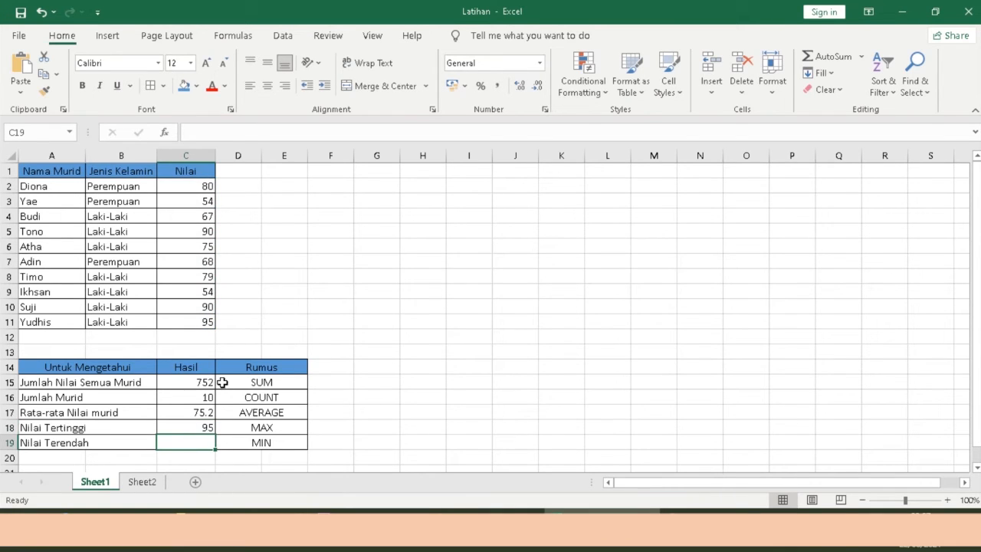
Find the lowest score in C19 (Nilai Terendah) with the formula =MIN(C2:C11)
text(=)
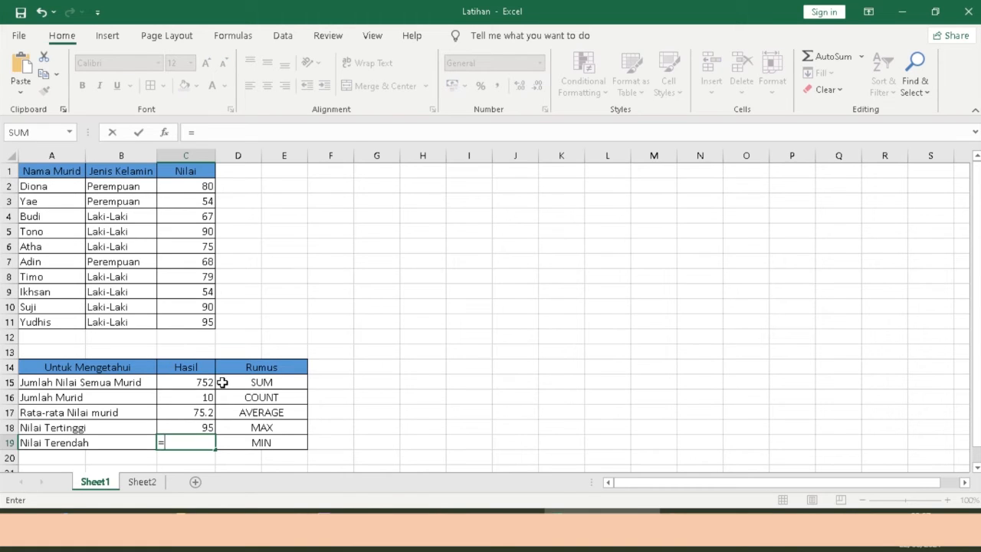
text(m)
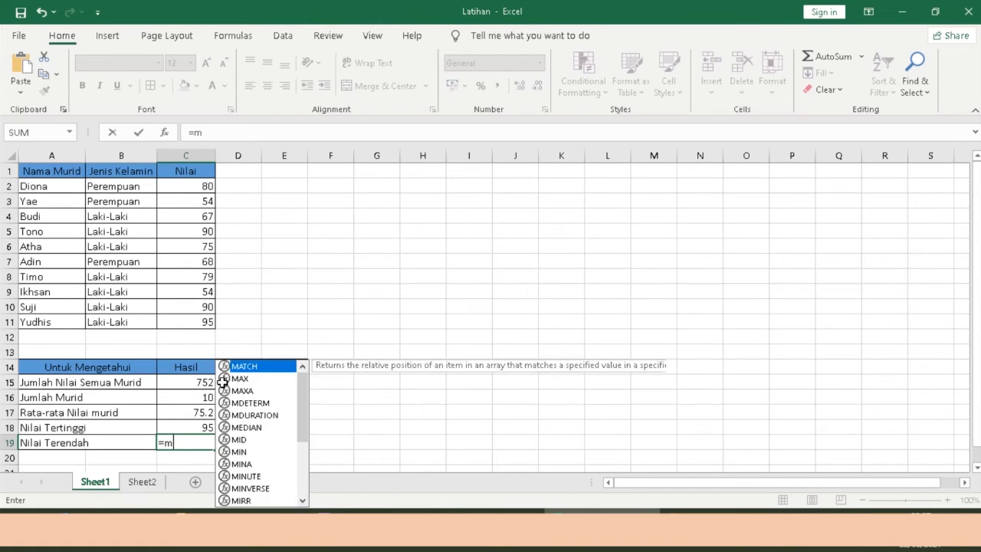
text(in()
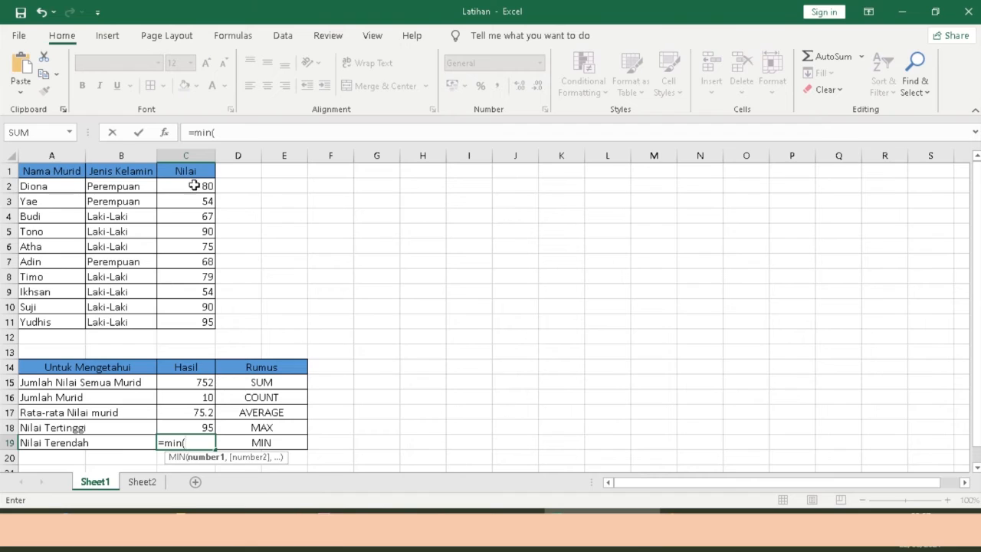
drag(197, 185, 199, 320)
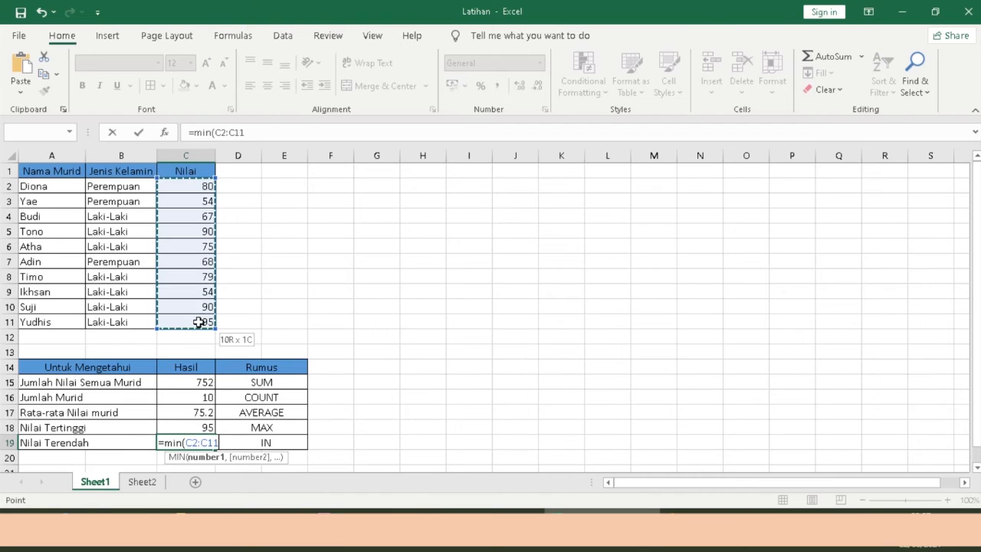
text())
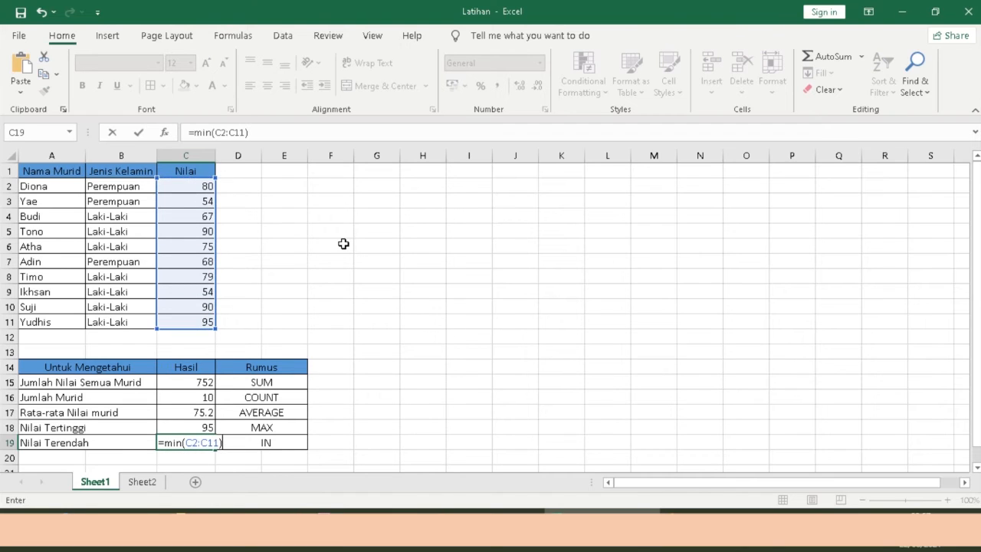
key(Return)
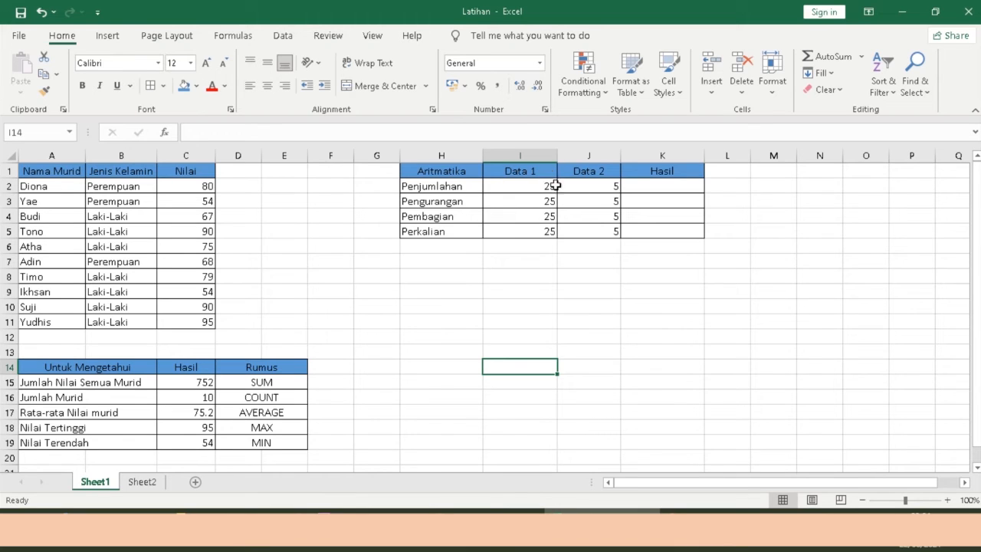
Add Data 1 and Data 2 in the Penjumlahan row by entering =I2+J2 in K2
click(648, 187)
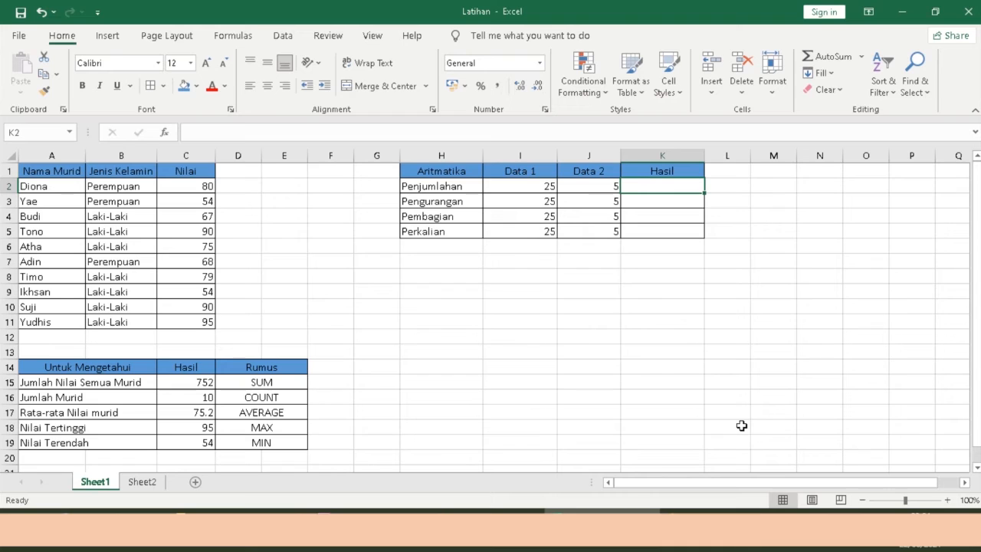
text(=)
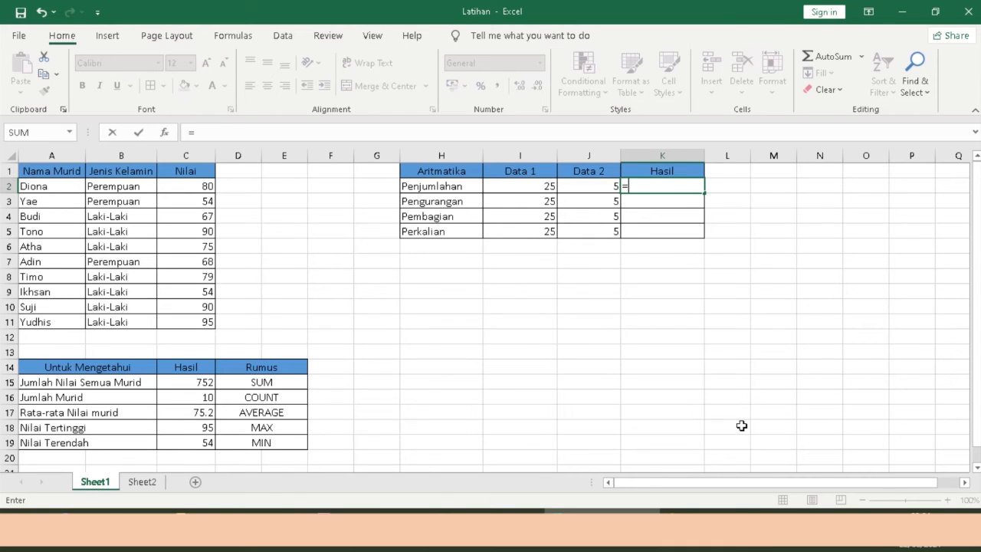
click(520, 186)
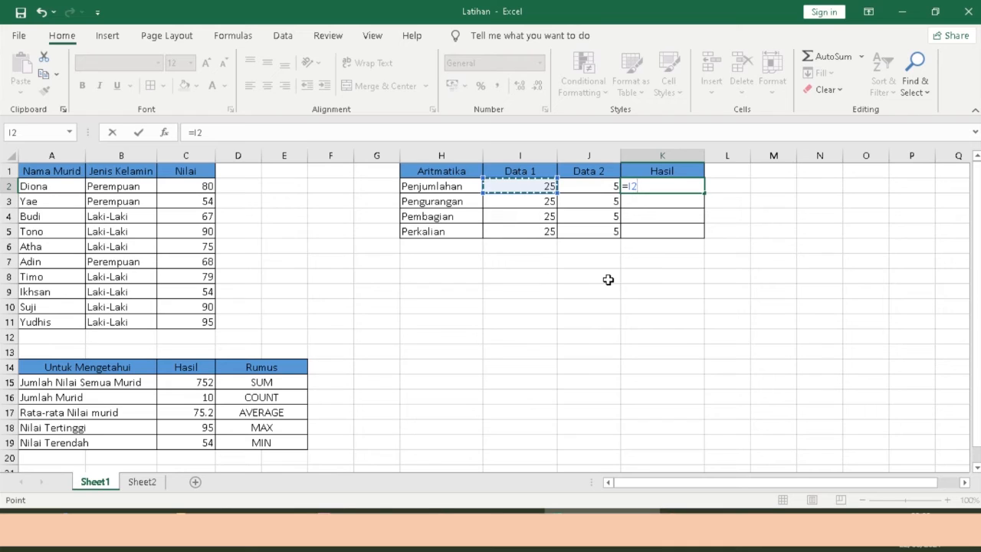
text(+)
click(590, 186)
key(Return)
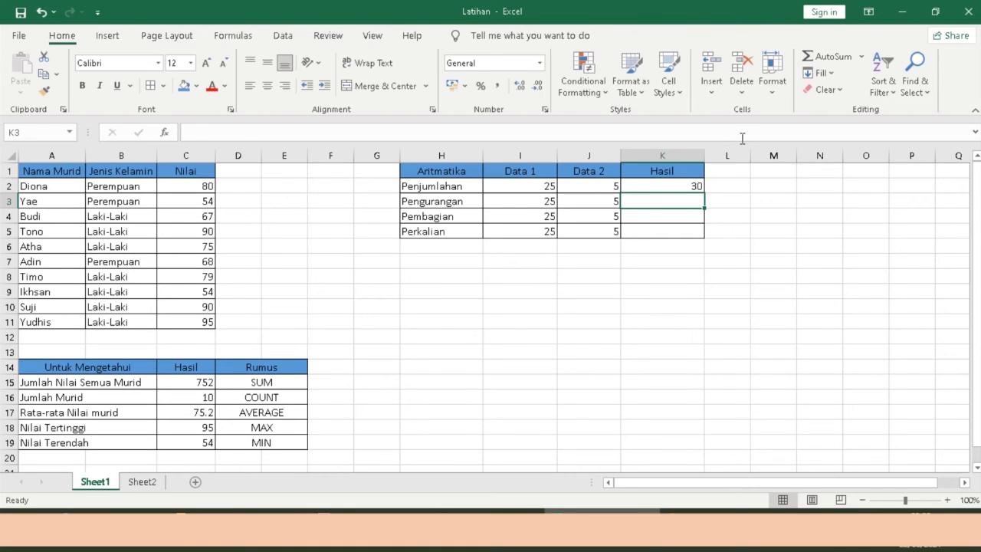
Subtract Data 2 from Data 1 in the Pengurangan row by entering =I3-J3 in K3
text(=)
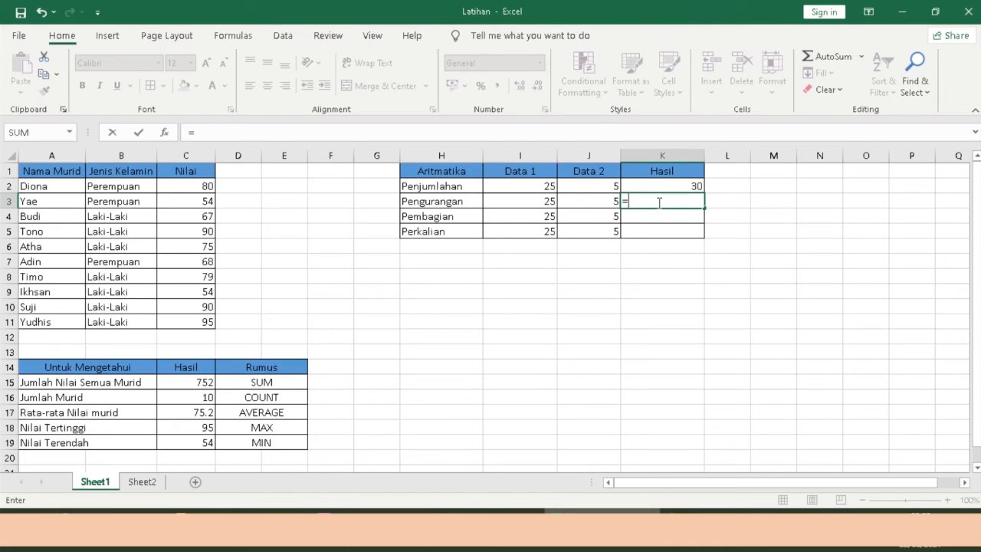
click(537, 202)
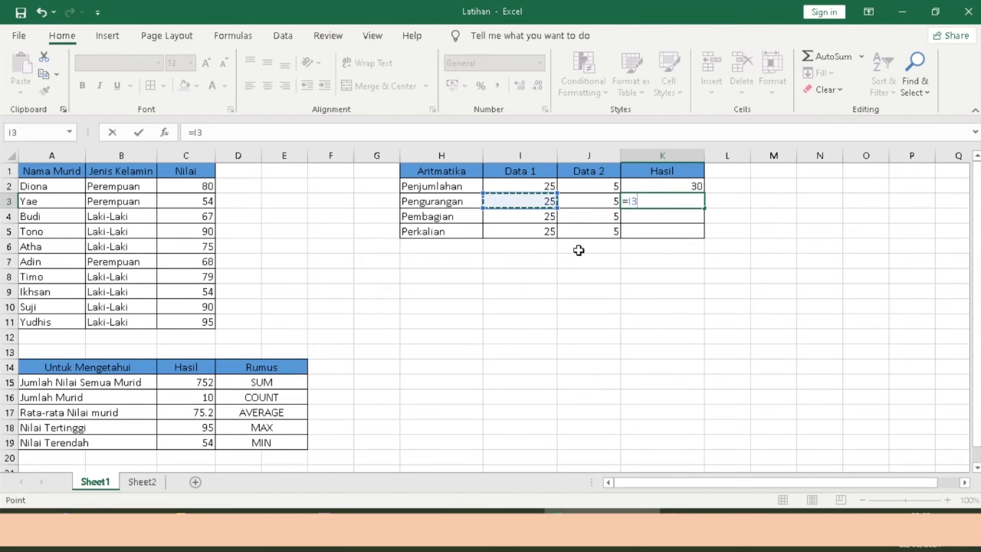
text(-)
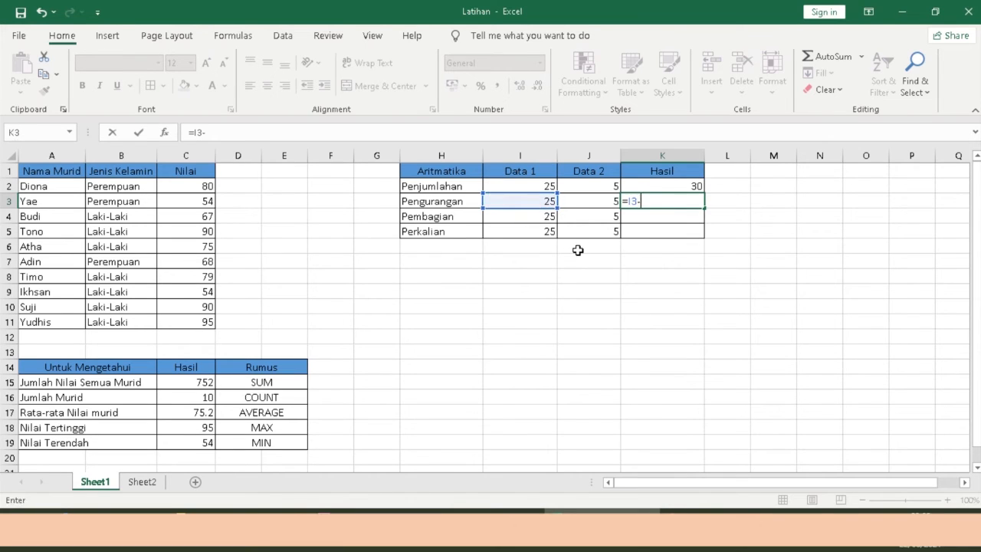
click(589, 208)
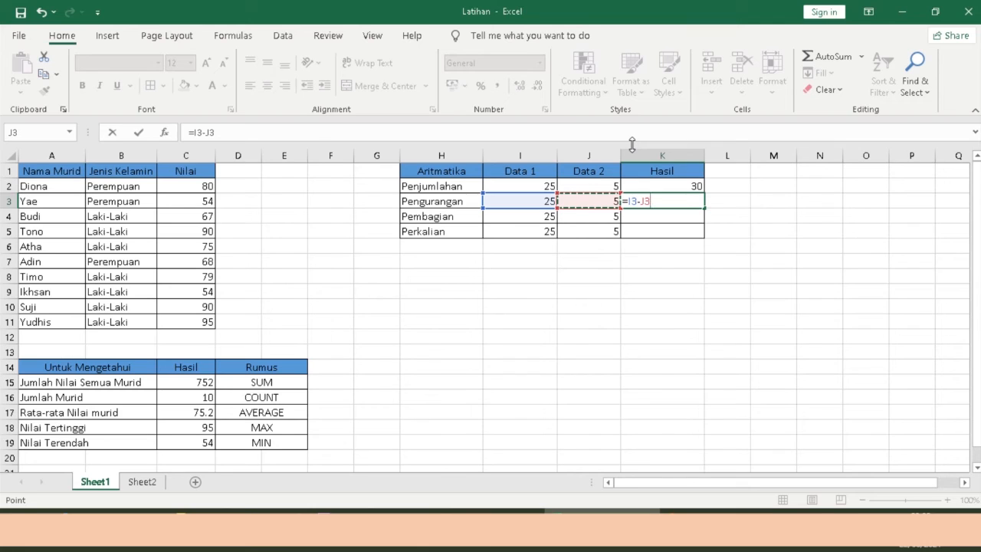
key(Return)
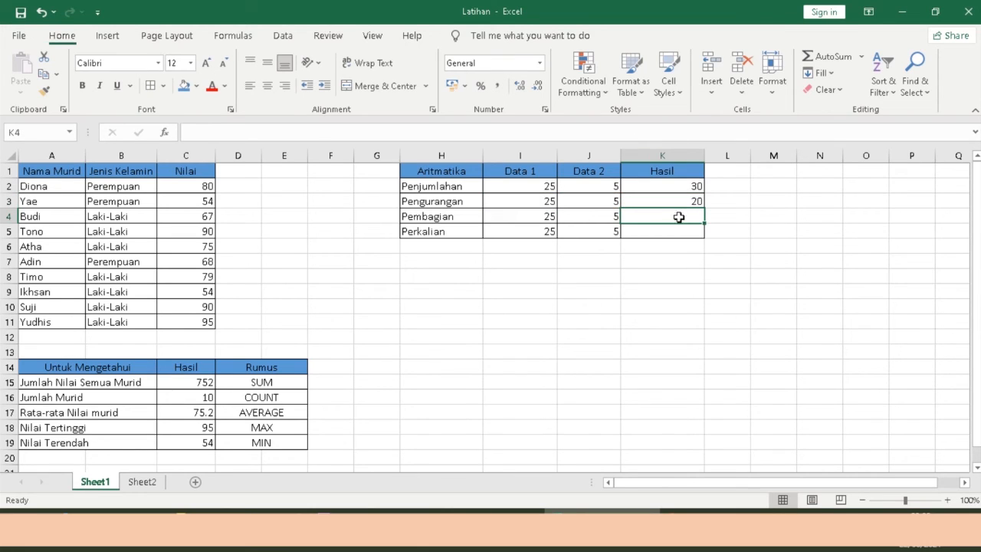
Divide Data 1 by Data 2 in the Pembagian row by entering =I4/J4 in K4
text(=)
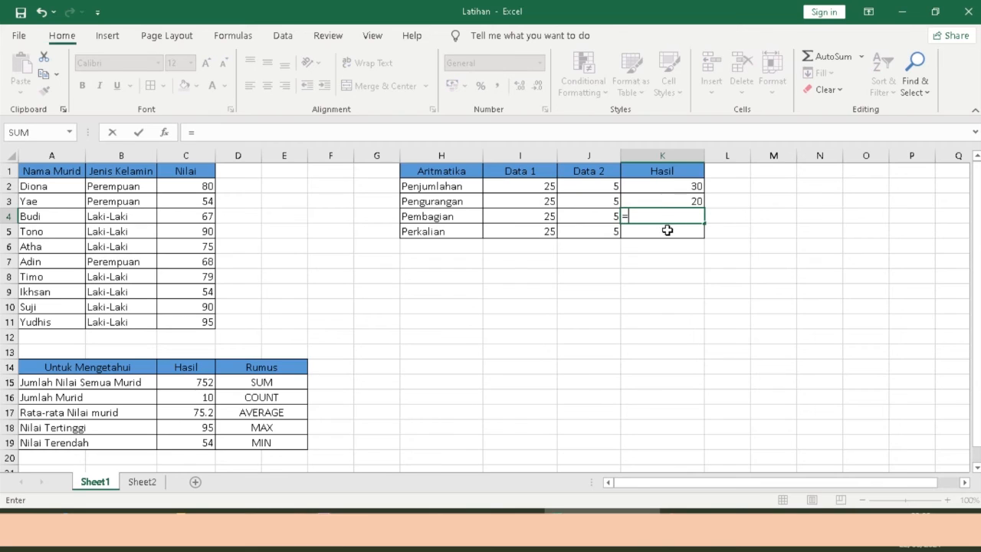
click(527, 216)
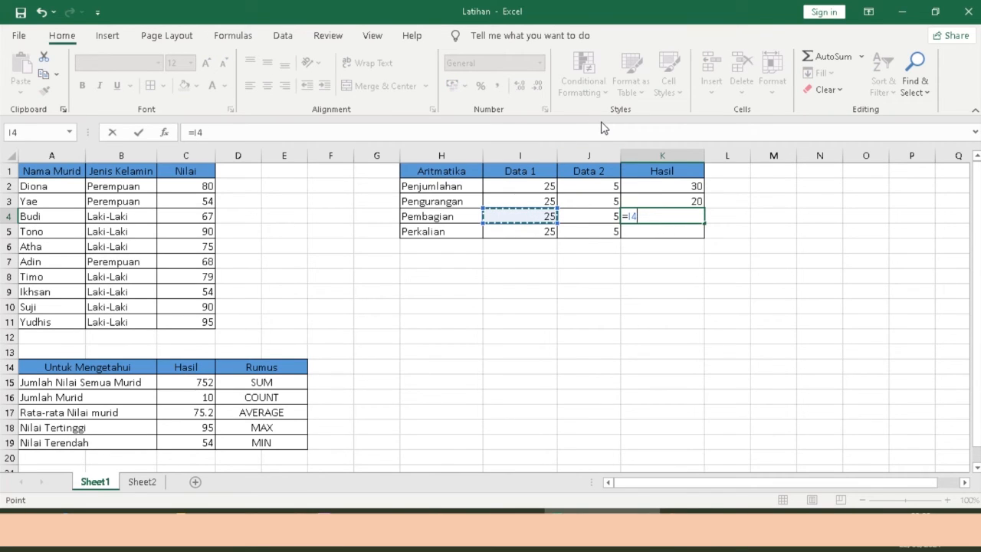
text(/)
click(592, 213)
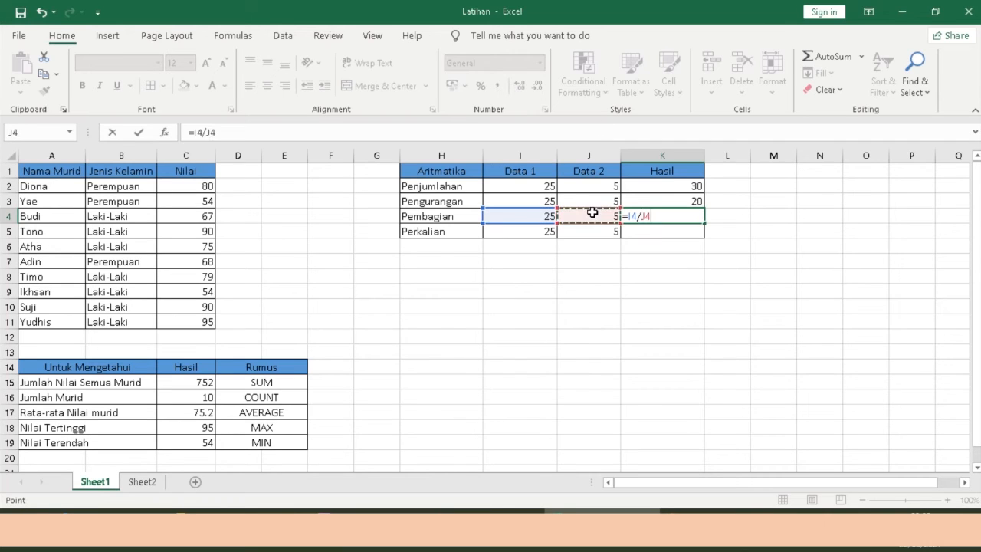
key(Return)
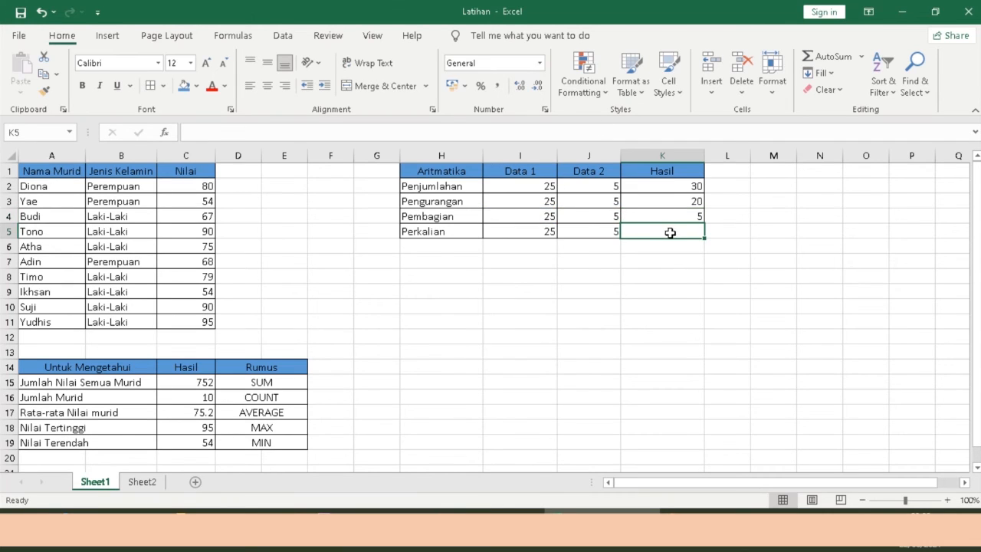
Multiply Data 1 by Data 2 in the Perkalian row by entering =I5*J5 in K5
text(=)
click(540, 231)
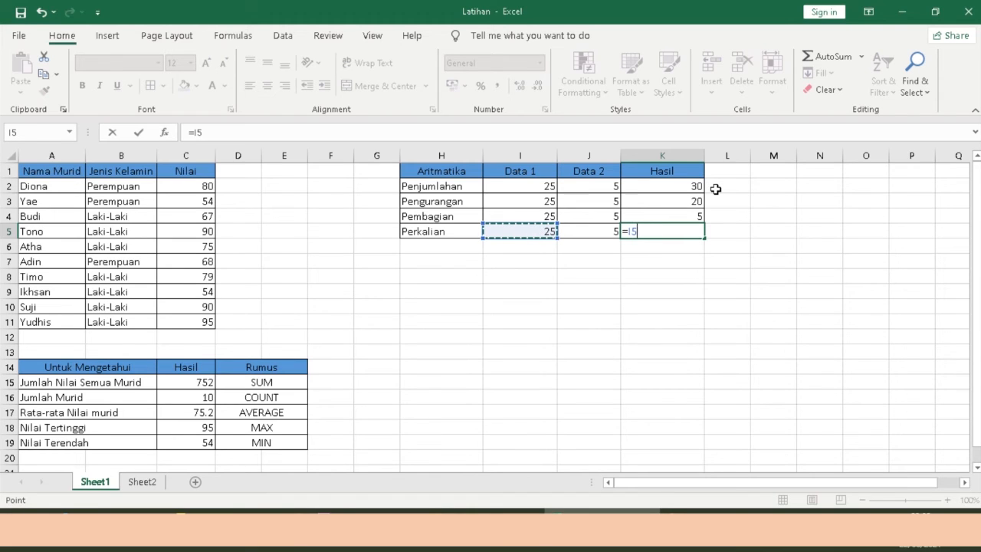
text(*)
click(581, 232)
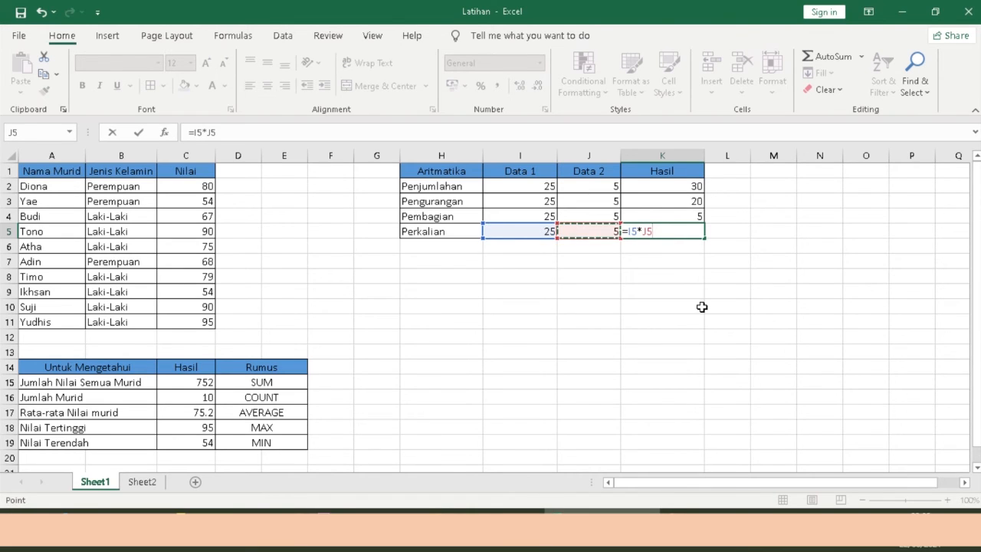
key(Return)
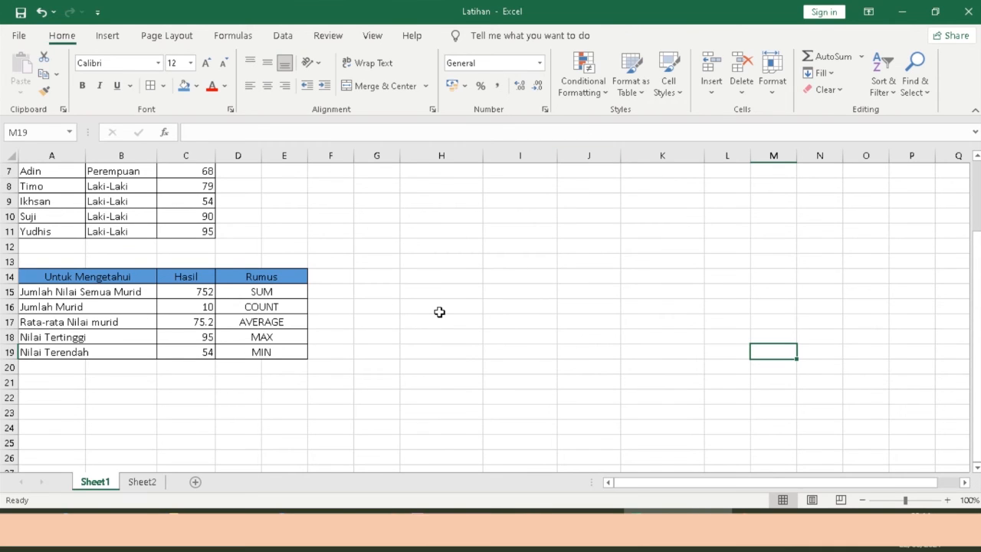
scroll(440, 313, up, 1)
scroll(442, 312, up, 1)
scroll(443, 312, down, 1)
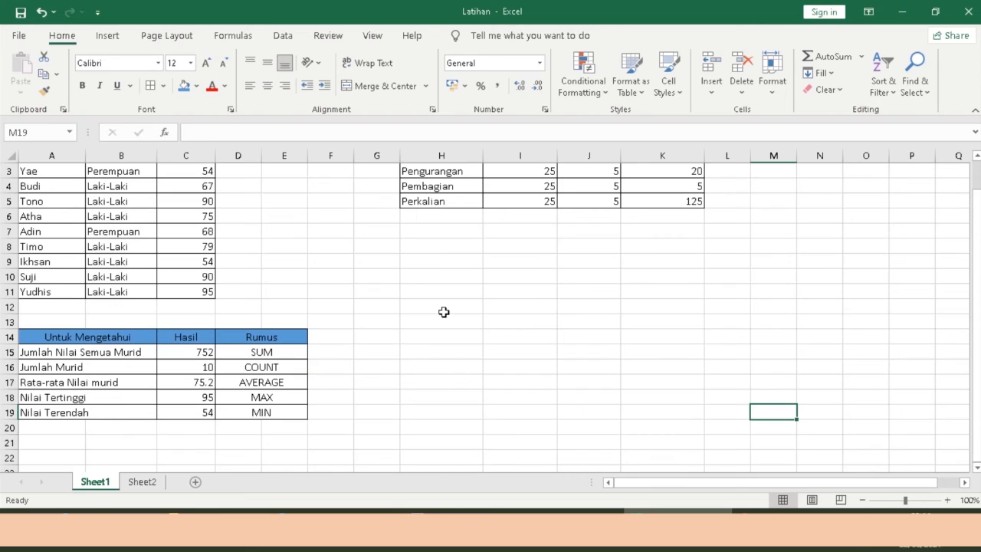
scroll(443, 312, down, 2)
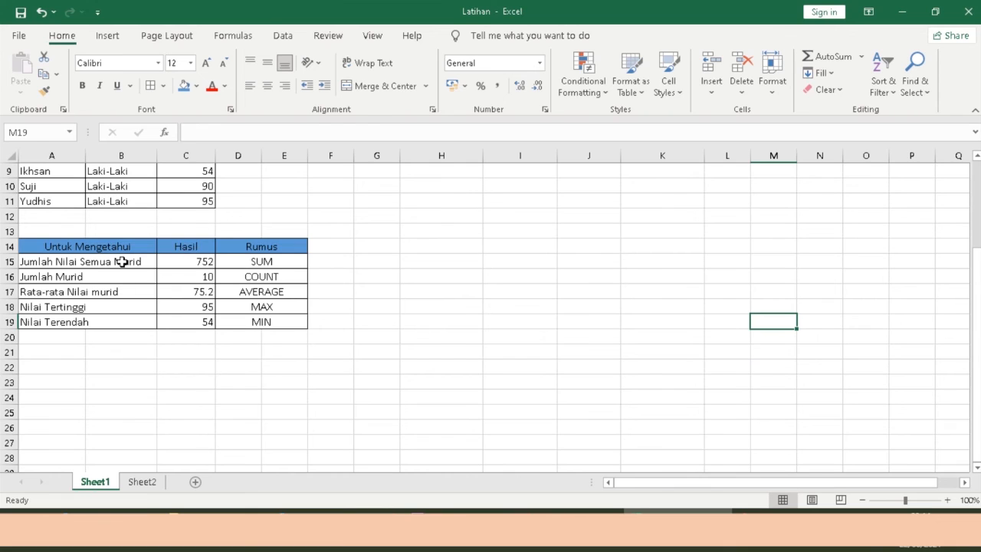
drag(121, 260, 135, 315)
drag(184, 260, 202, 320)
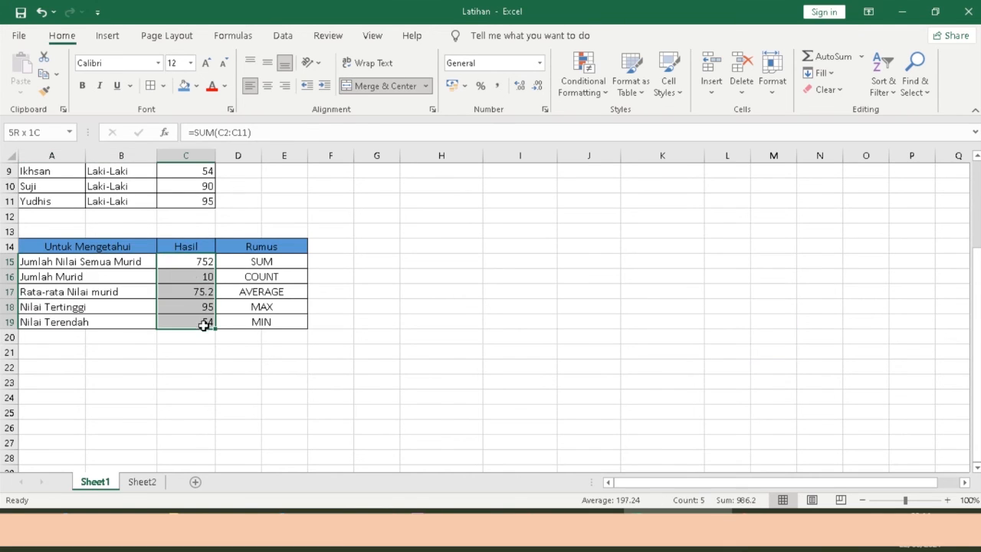
click(493, 259)
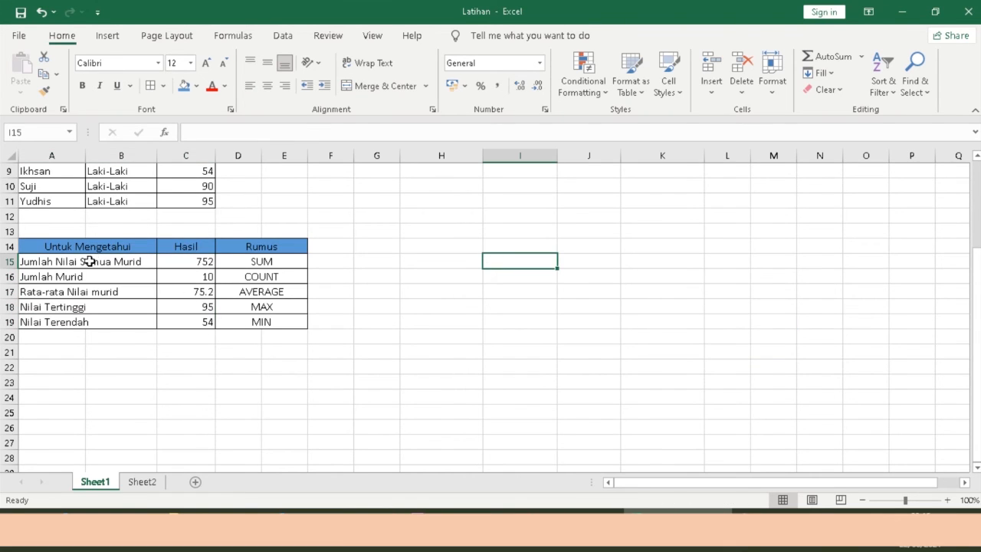
Try a 2-D clustered column chart of the score statistics in A15:C19 beside the table, and delete it
drag(81, 261, 171, 323)
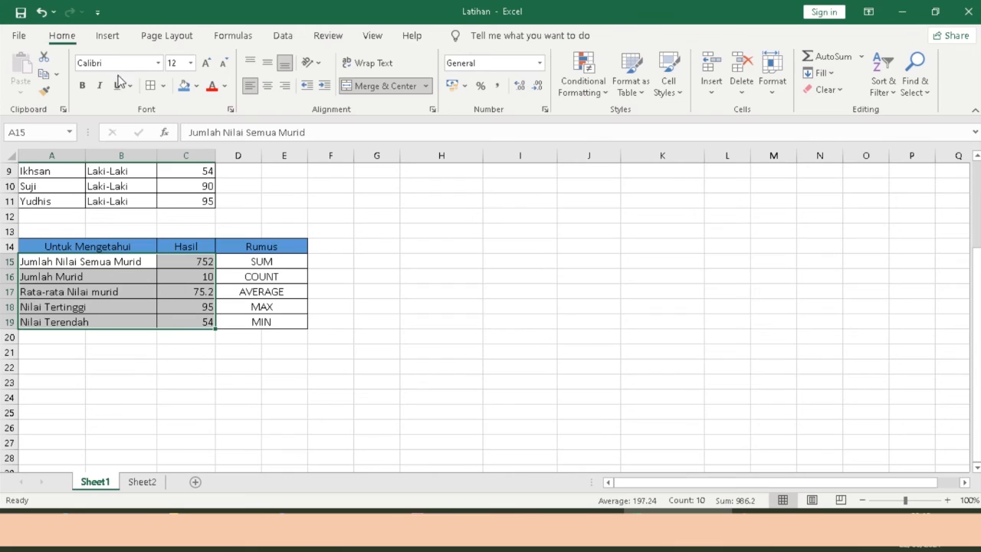
click(111, 36)
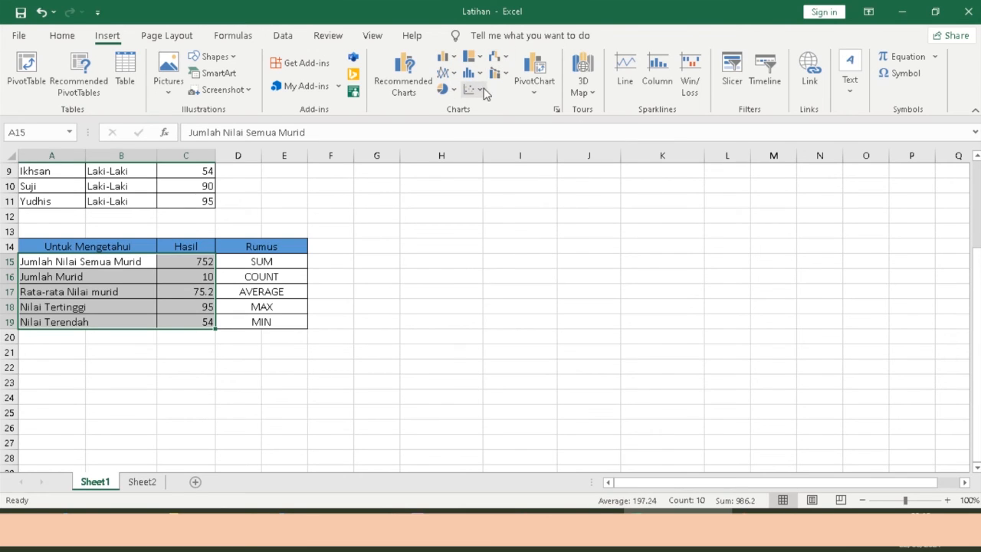
click(453, 59)
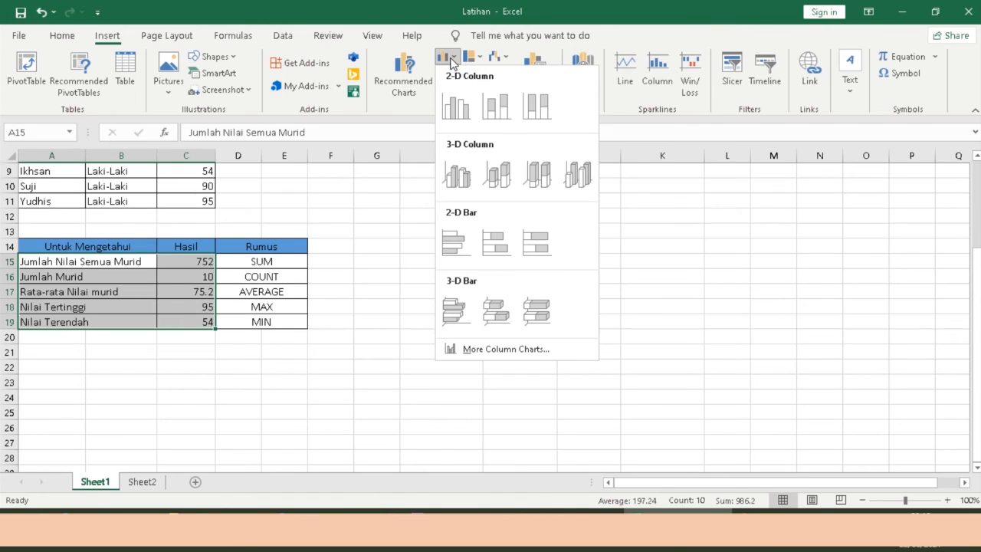
click(460, 105)
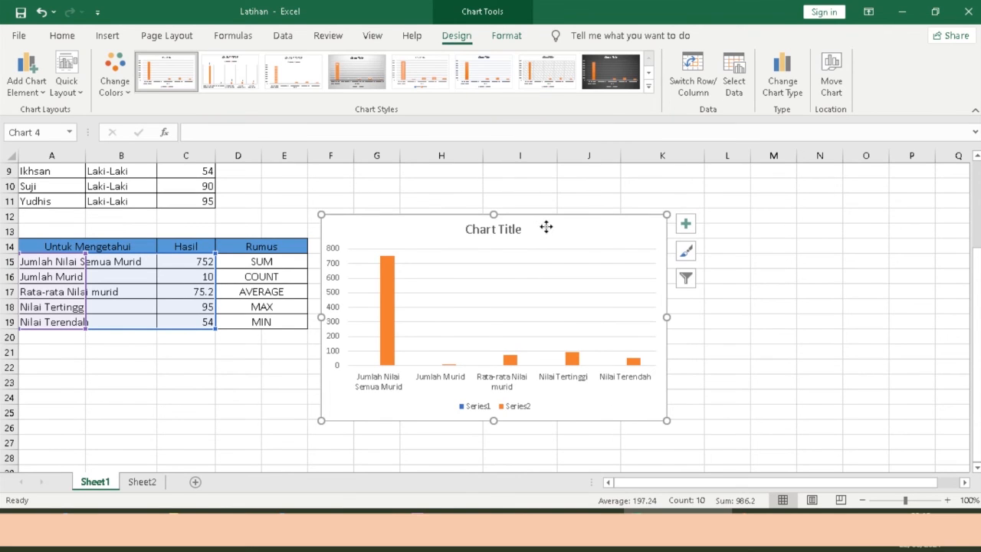
drag(546, 227, 600, 221)
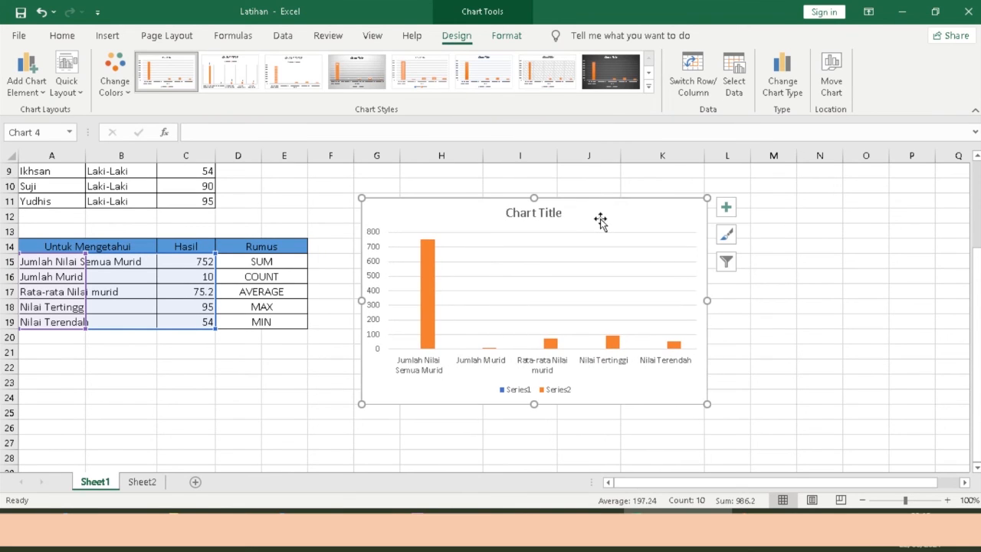
key(Delete)
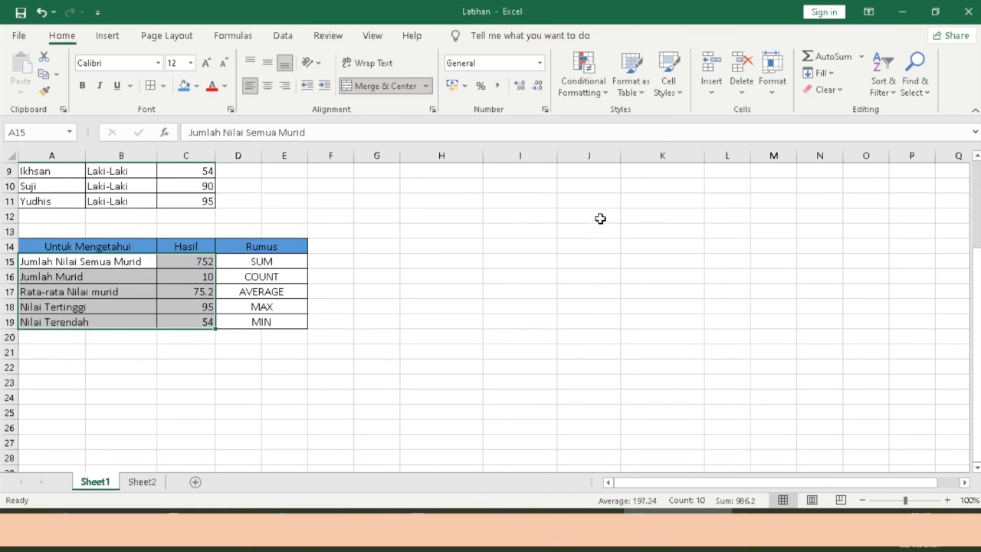
click(597, 230)
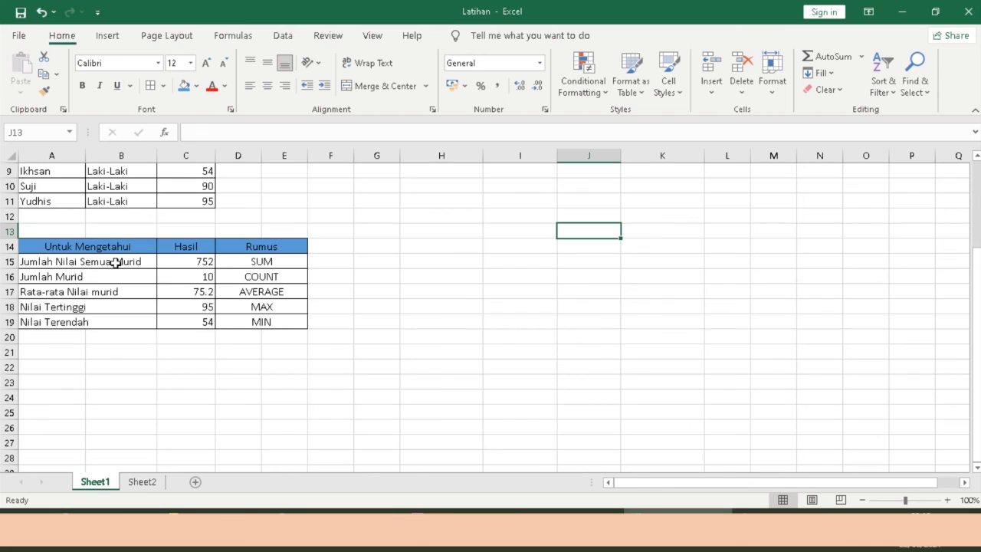
Create a default embedded chart directly from the selected range A15:C19 and remove it again
drag(116, 262, 187, 324)
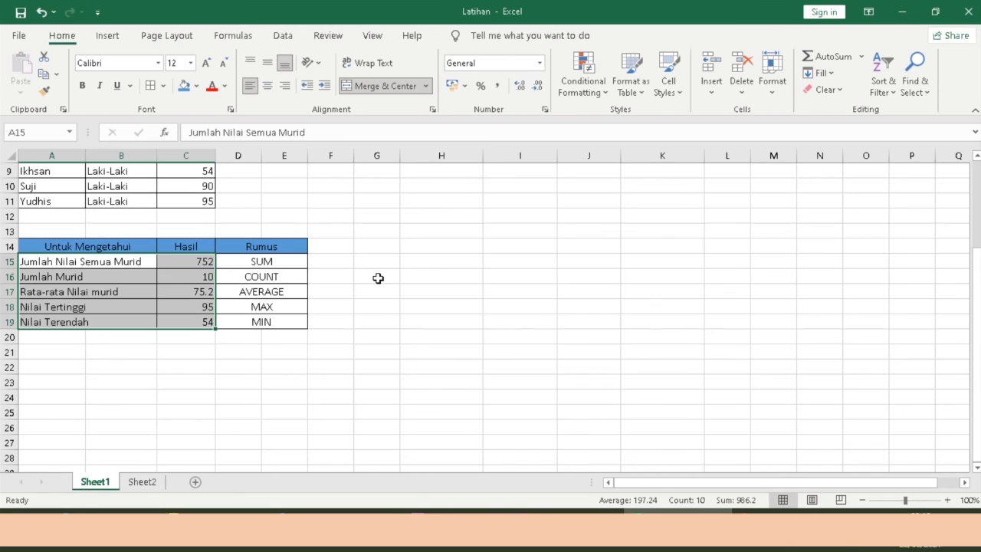
key(alt+F1)
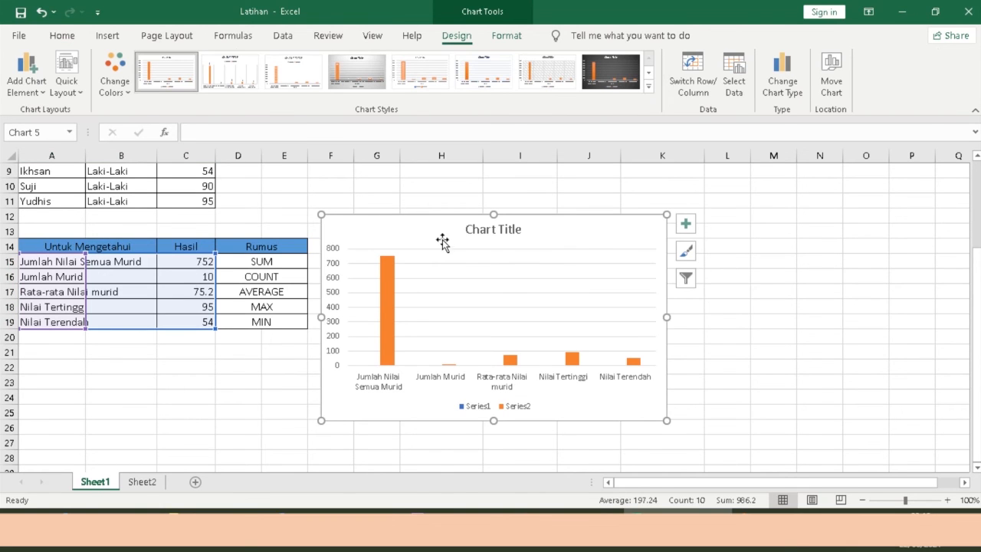
key(Delete)
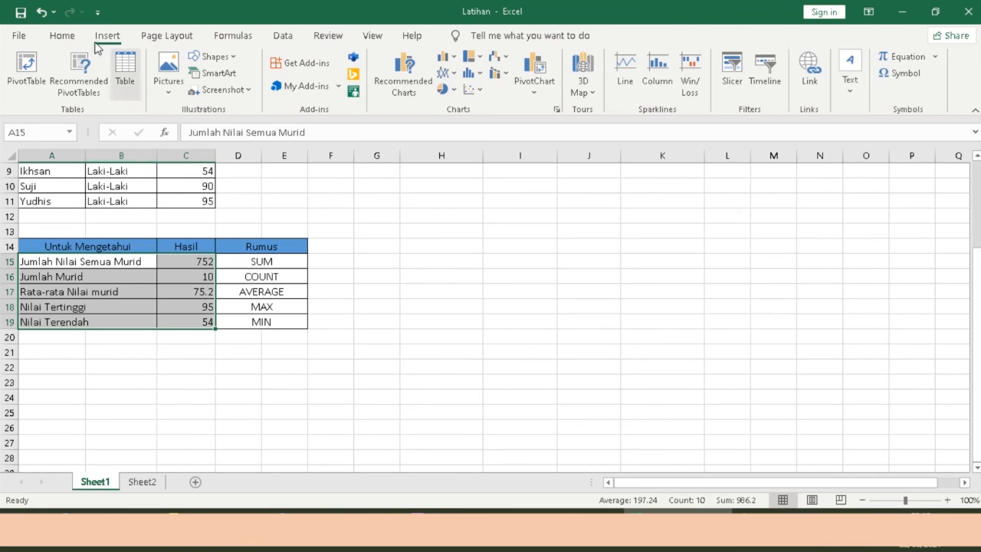
Insert the picture "er" from the Pictures folder on this device into Sheet1
click(170, 91)
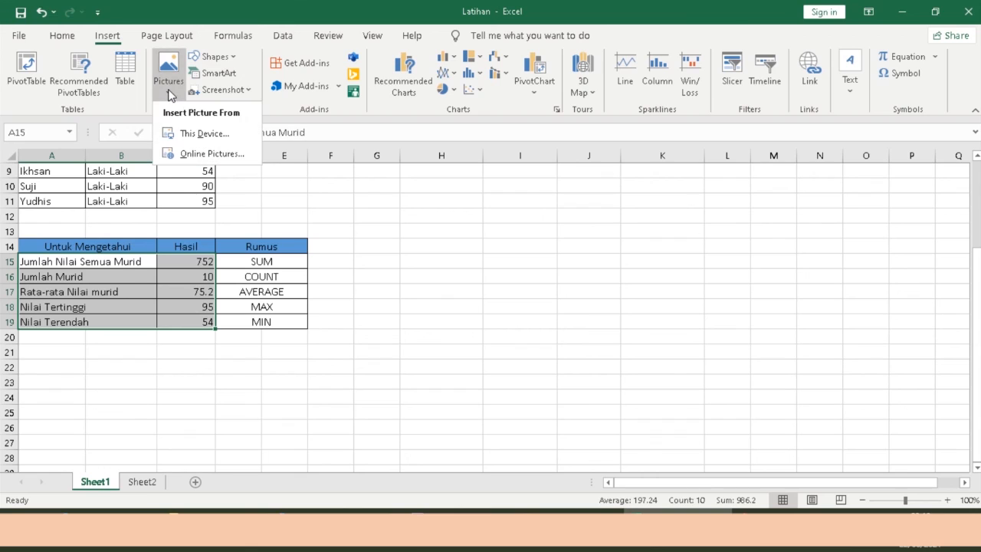
click(205, 137)
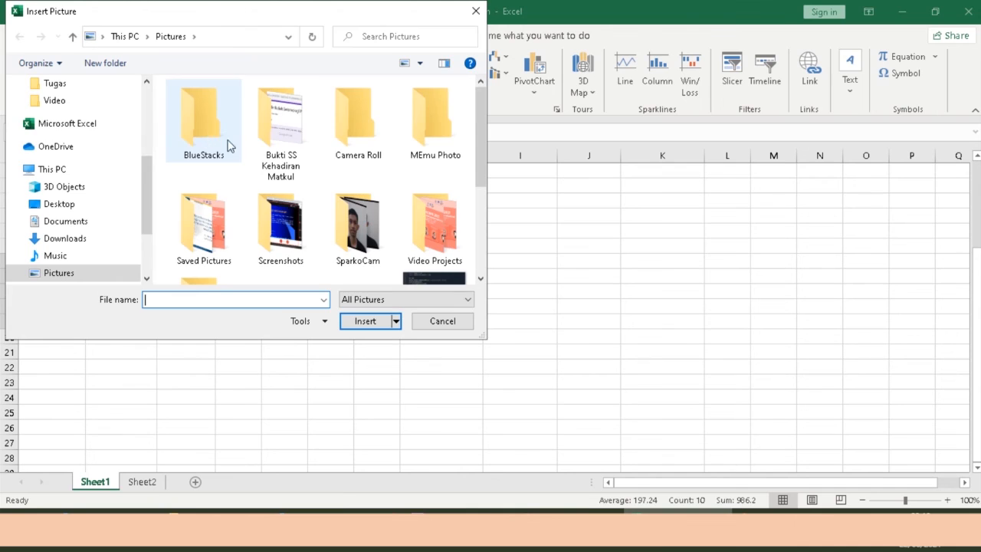
scroll(87, 180, down, 3)
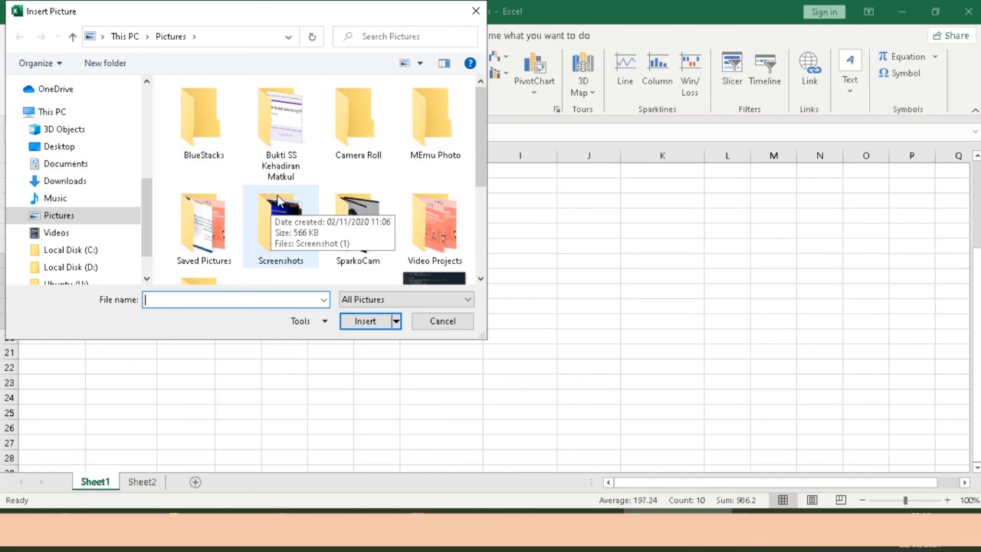
scroll(322, 191, down, 2)
scroll(324, 186, up, 2)
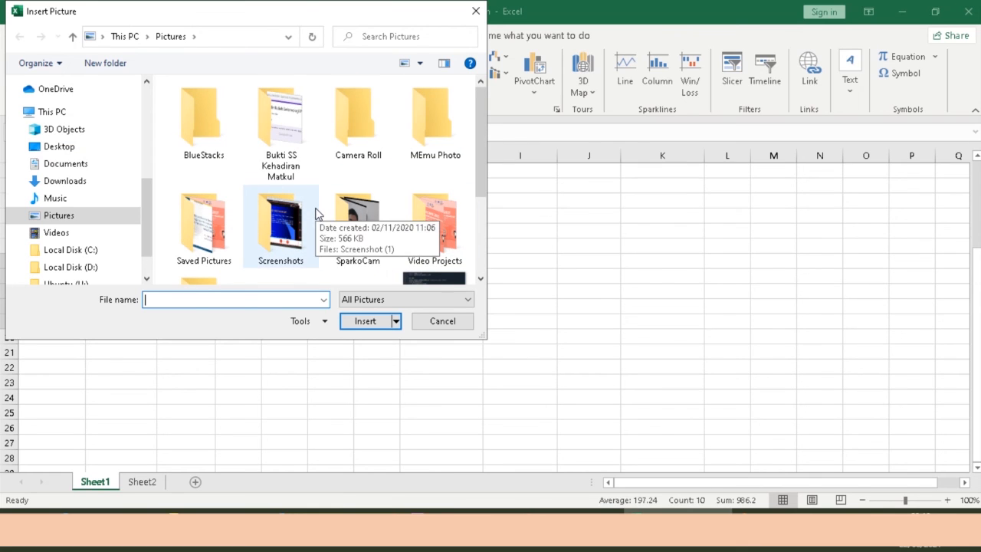
scroll(113, 176, up, 1)
scroll(114, 176, down, 2)
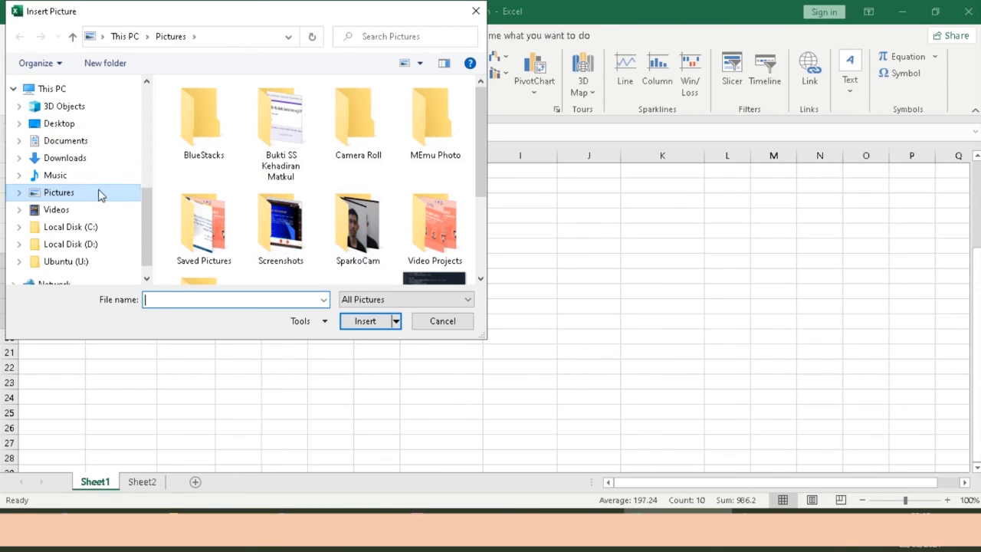
scroll(174, 191, down, 2)
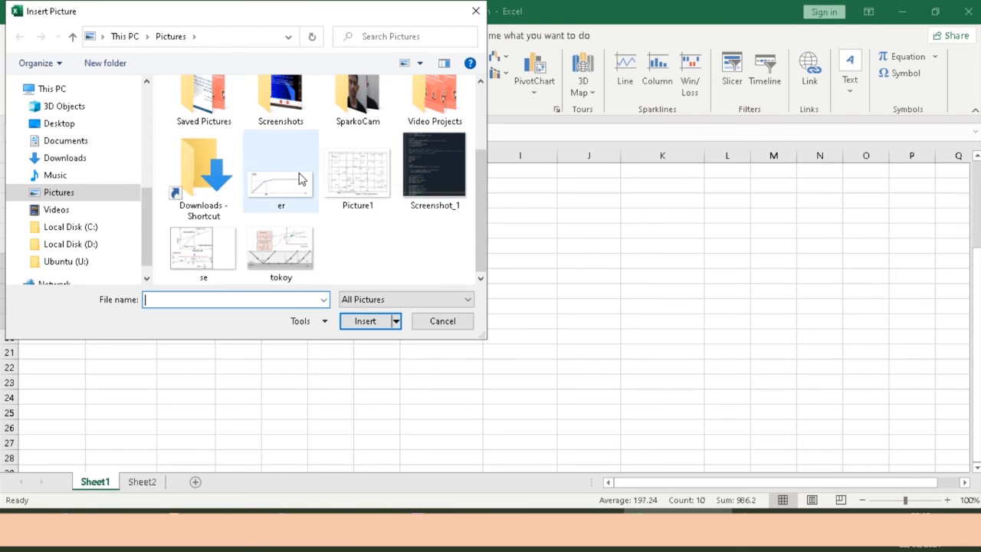
click(67, 198)
scroll(291, 181, down, 3)
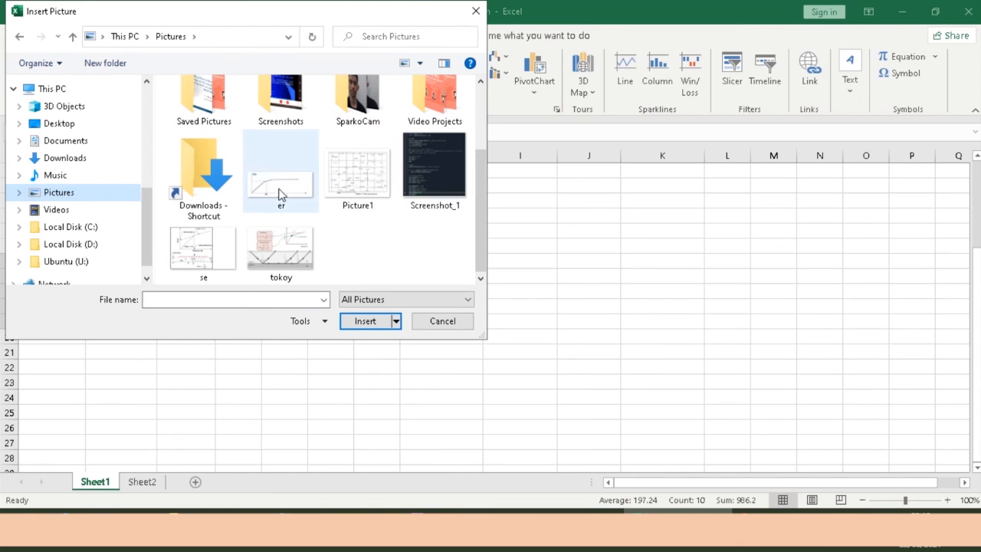
click(278, 190)
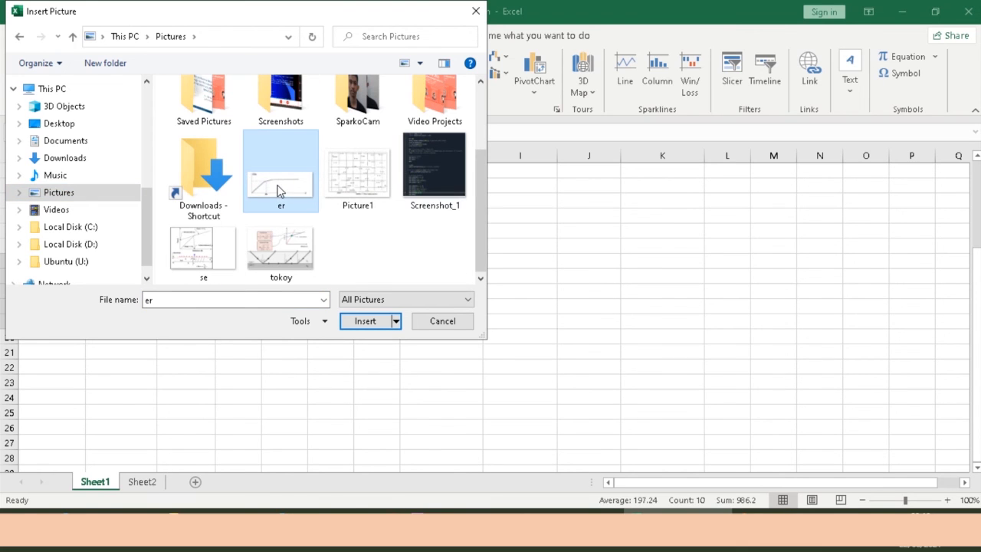
click(368, 322)
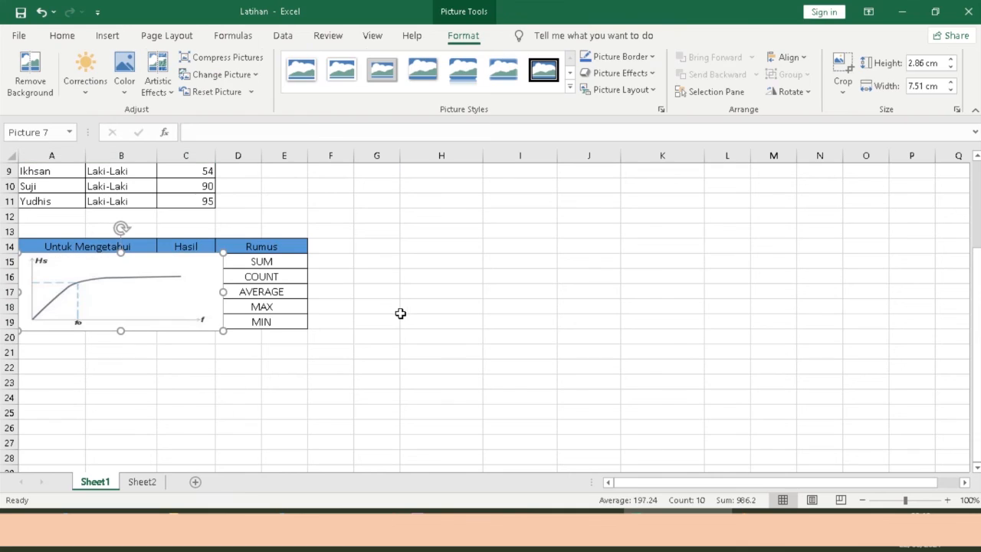
Move the inserted picture to the empty cells beside the statistics table and enlarge it to about 3.74 cm by 9.84 cm
drag(178, 290, 546, 232)
drag(590, 278, 653, 296)
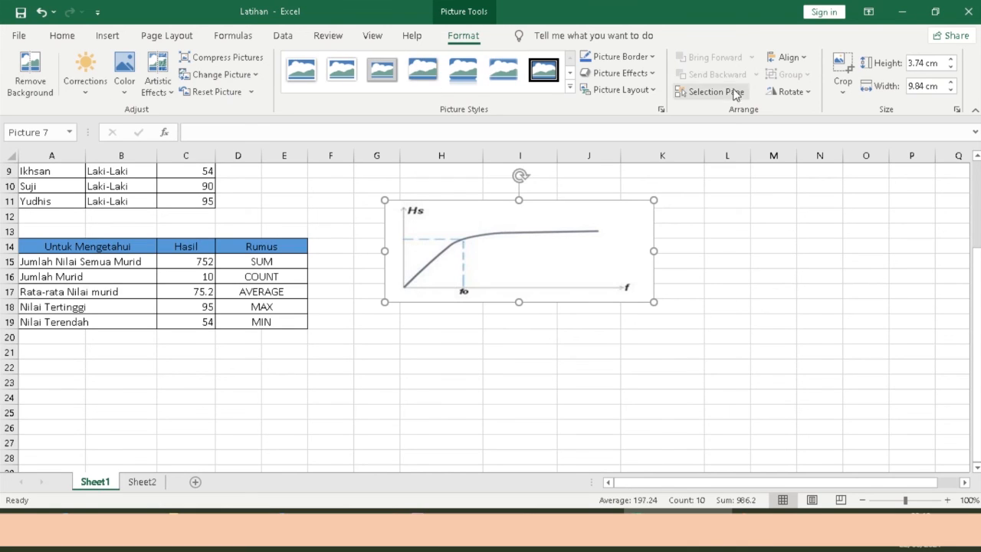
Crop the right side of the picture to a width of about 7.94 cm
click(843, 69)
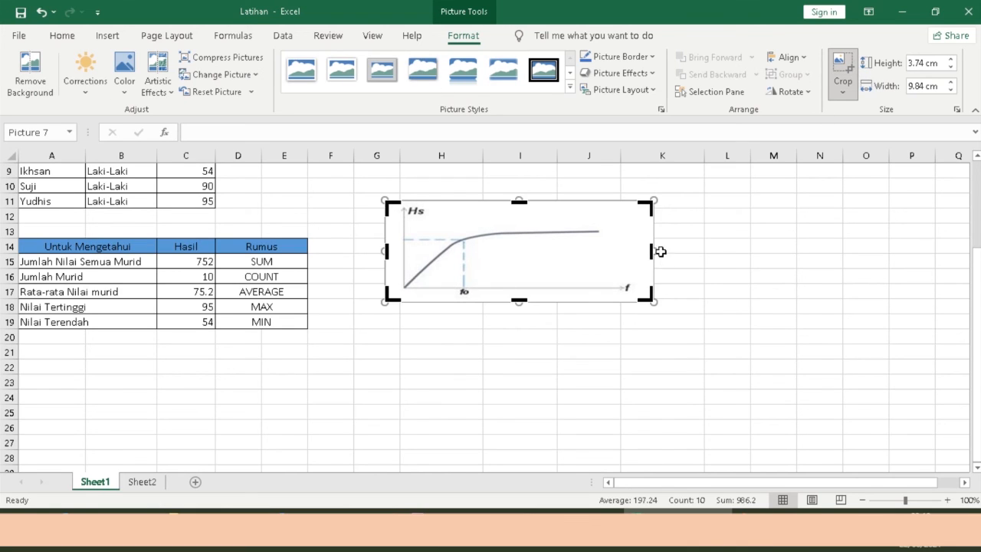
drag(651, 252, 601, 250)
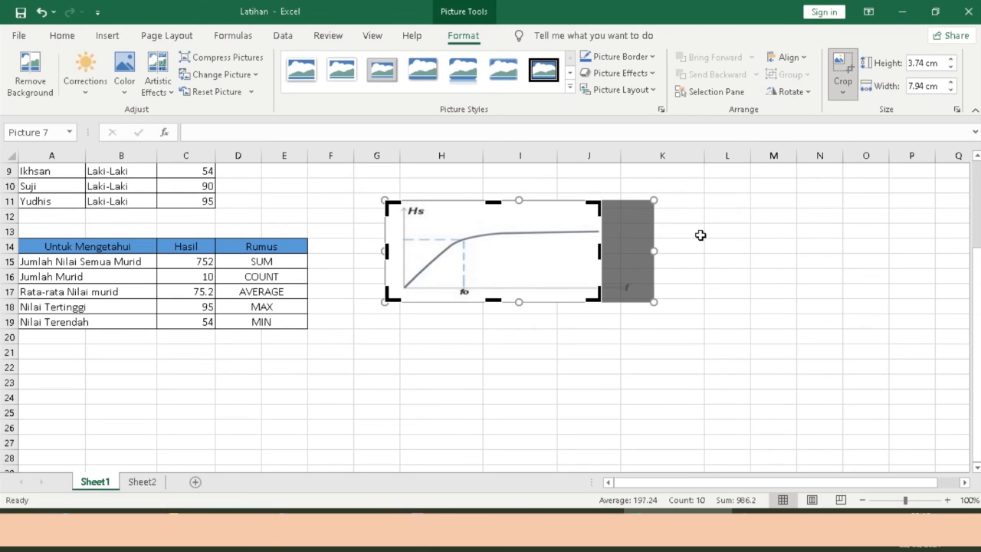
click(706, 270)
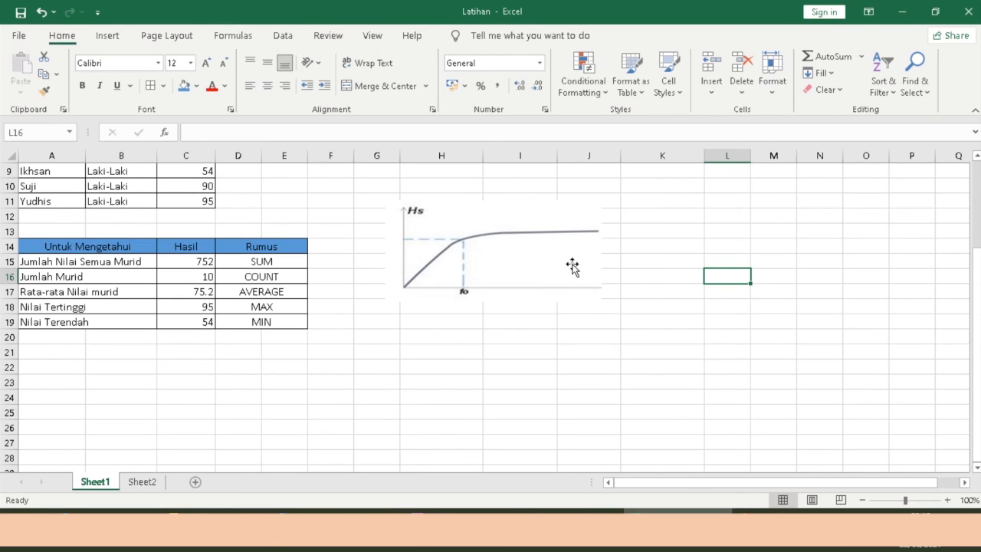
Switch to Sheet2 to show the closing "Terima Kasih" page
key(ctrl+Page_Down)
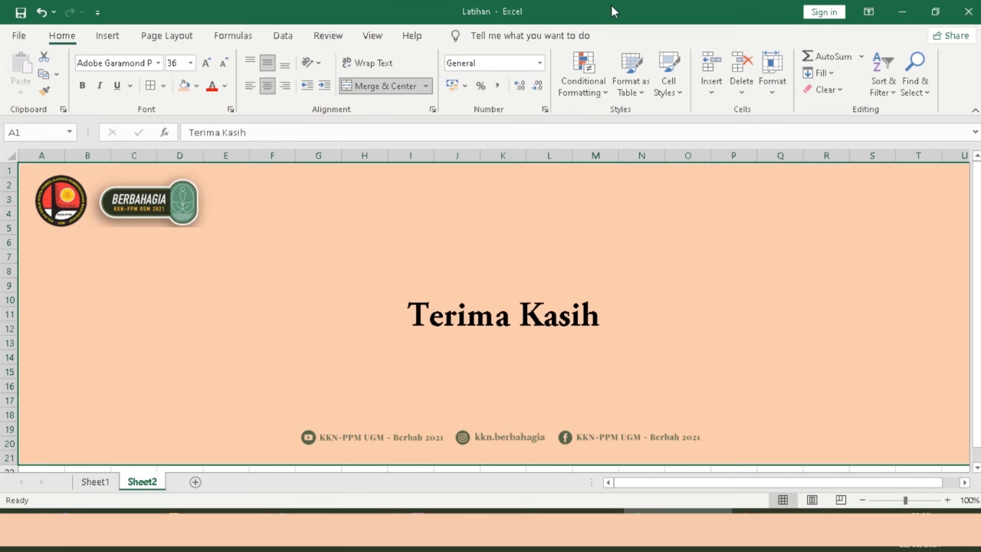